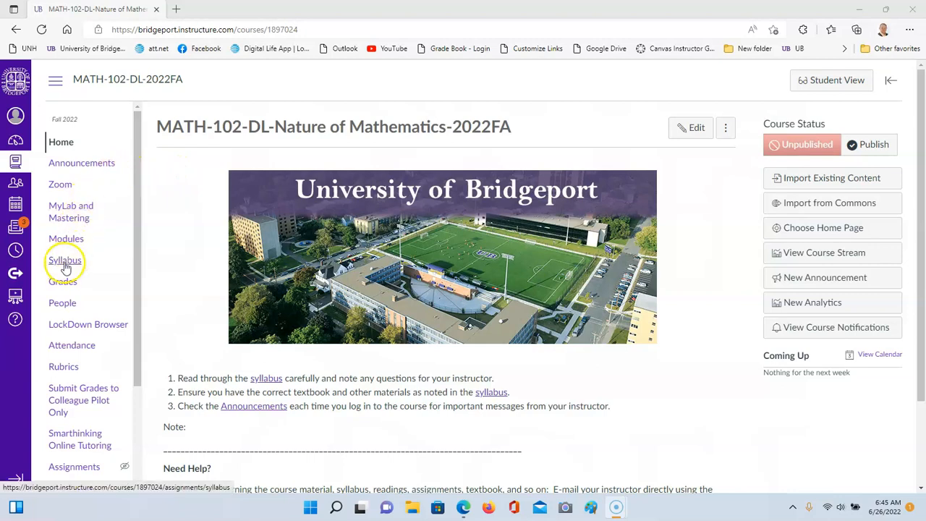
View the course syllabus and open the Modules page of the MATH-102-DL-2022FA course.
click(65, 265)
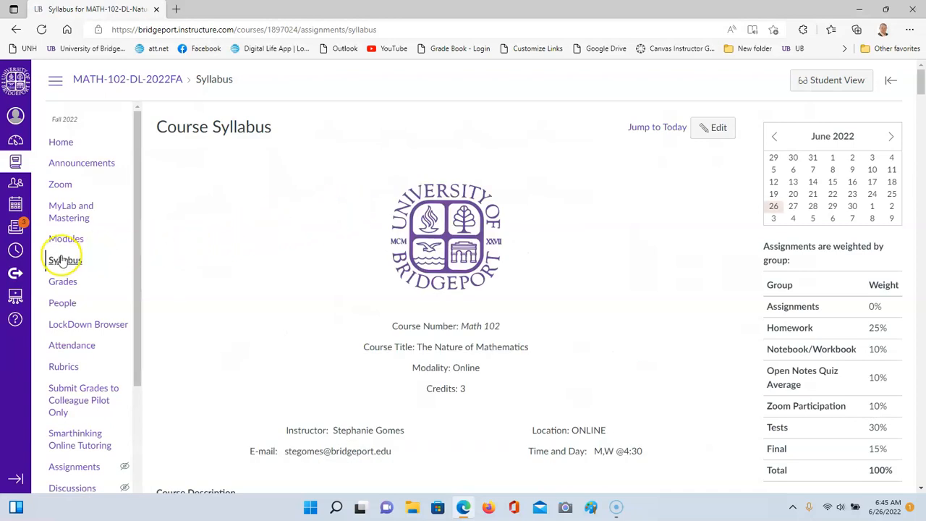
click(61, 144)
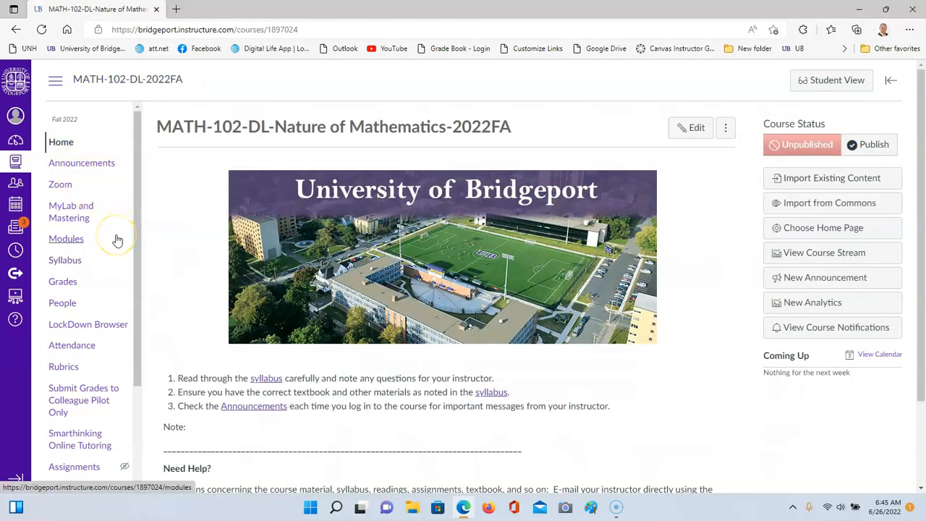
click(65, 246)
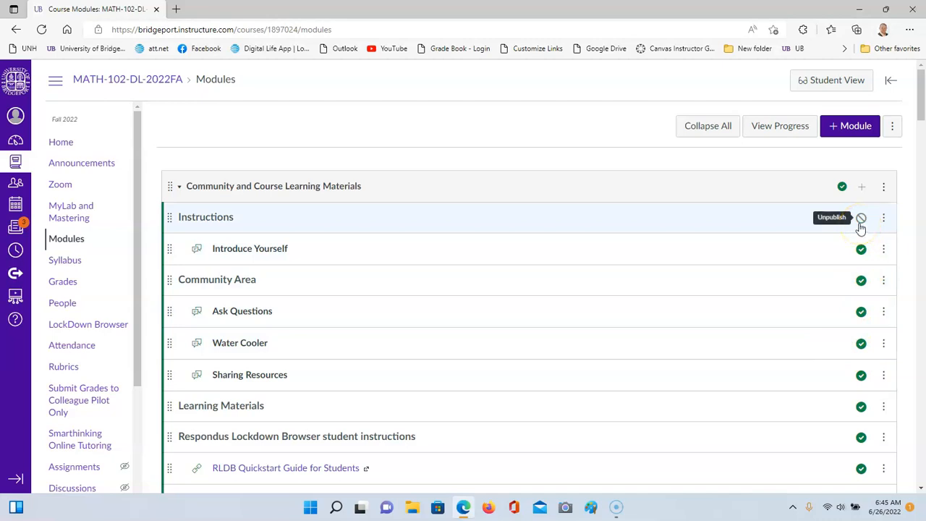
Unpublish the Ask Questions discussion in the Community Area and publish it again.
click(861, 313)
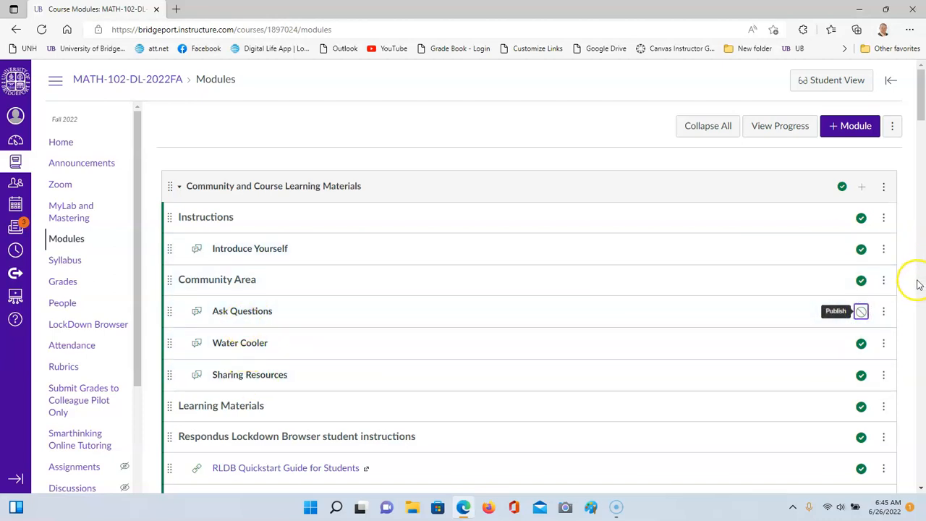
click(861, 312)
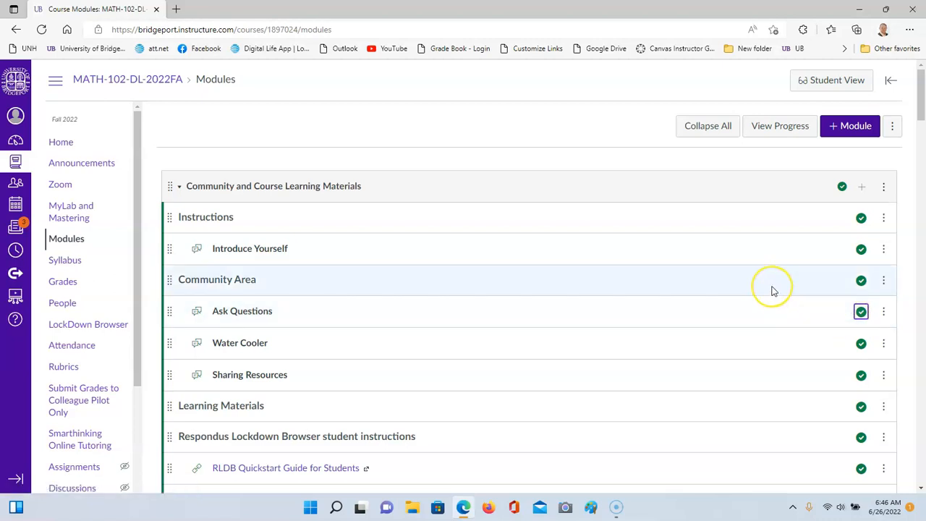
Examine the items in the Community and Course Learning Materials module and in Module 01.
scroll(772, 290, down, 2)
scroll(773, 290, down, 2)
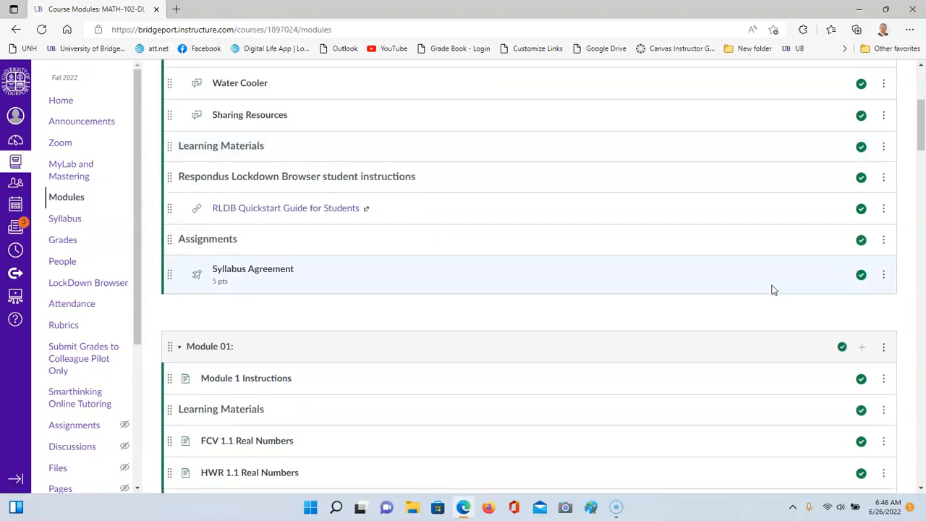
scroll(771, 289, down, 1)
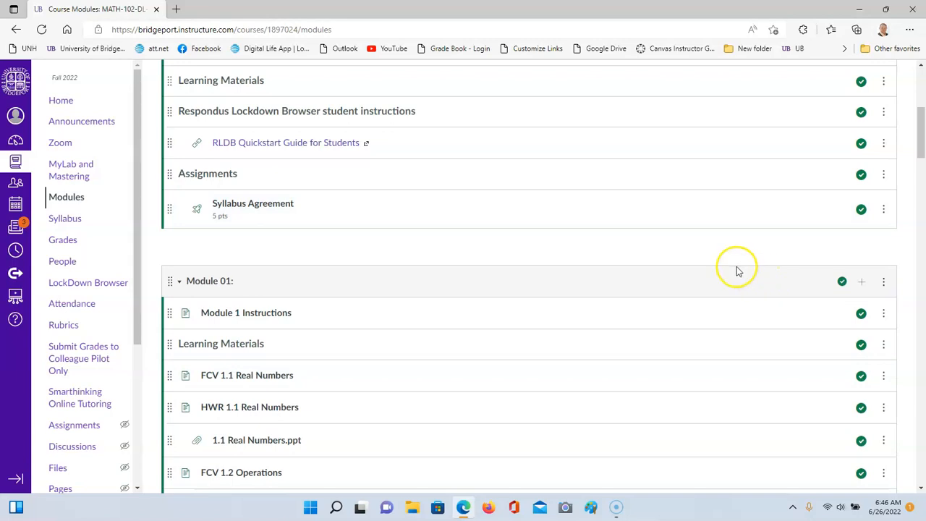
scroll(482, 162, down, 1)
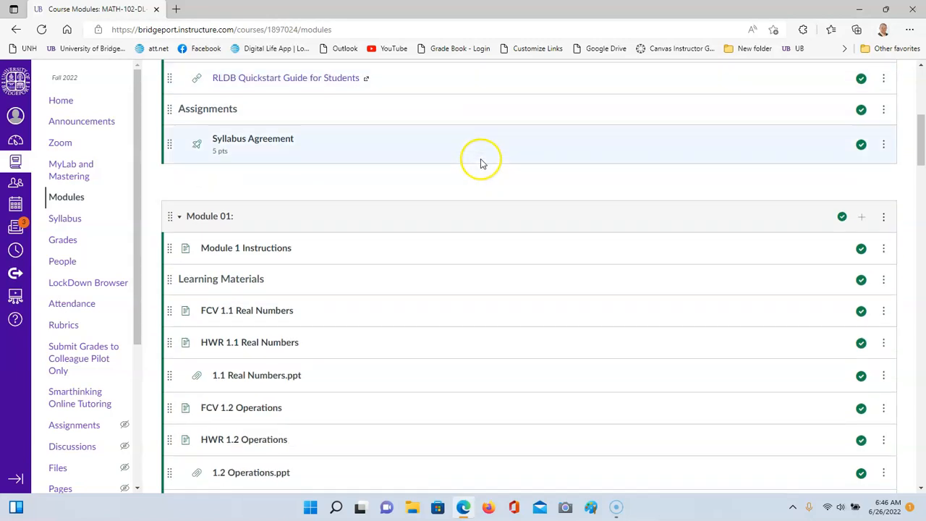
scroll(482, 165, down, 1)
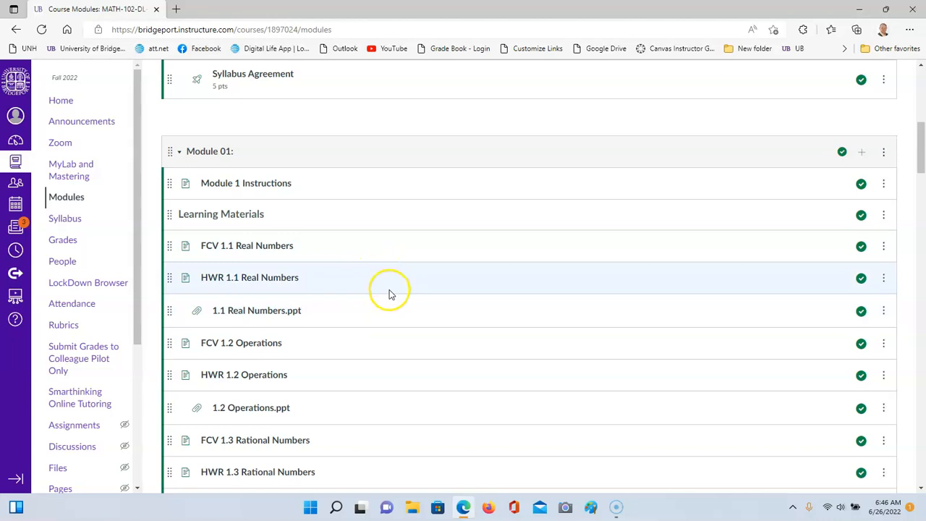
scroll(388, 294, up, 2)
scroll(388, 294, up, 1)
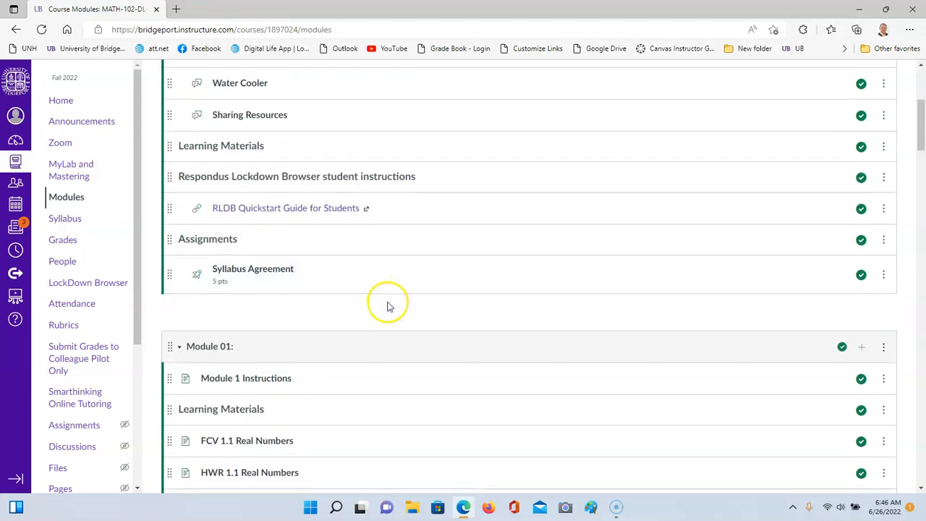
scroll(388, 306, up, 1)
scroll(413, 322, down, 1)
scroll(413, 320, up, 4)
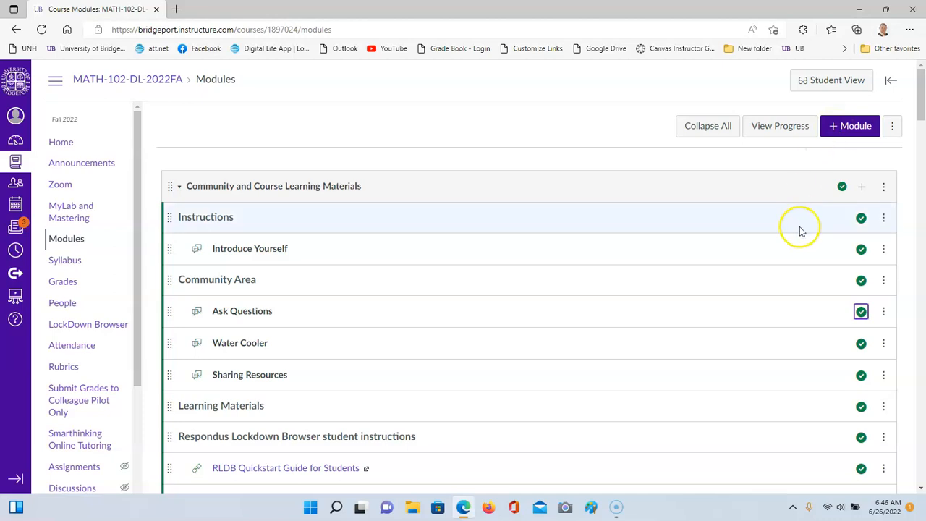
scroll(796, 235, down, 3)
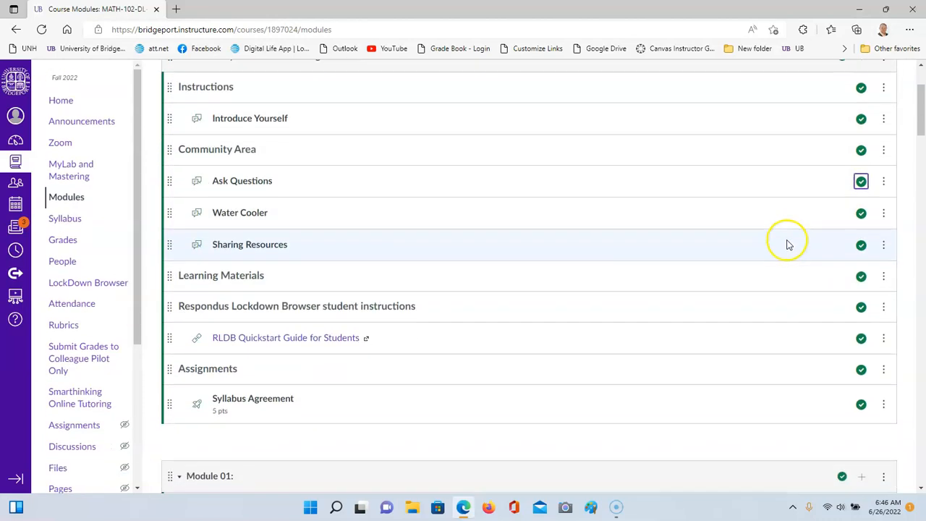
scroll(787, 242, down, 2)
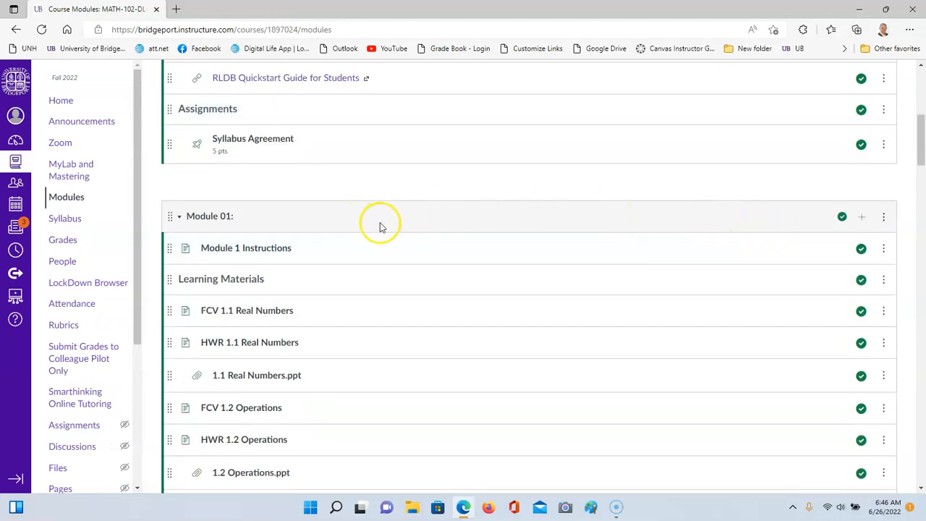
scroll(387, 230, down, 2)
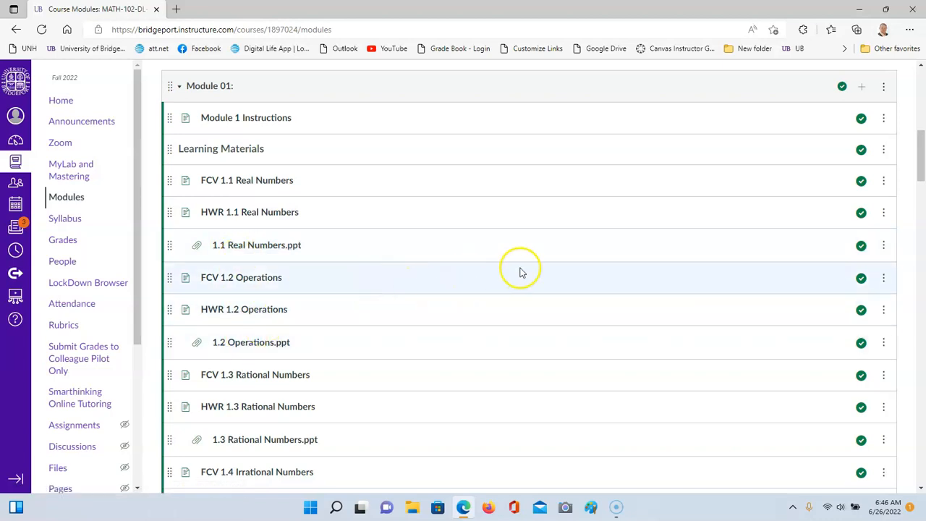
scroll(400, 246, up, 2)
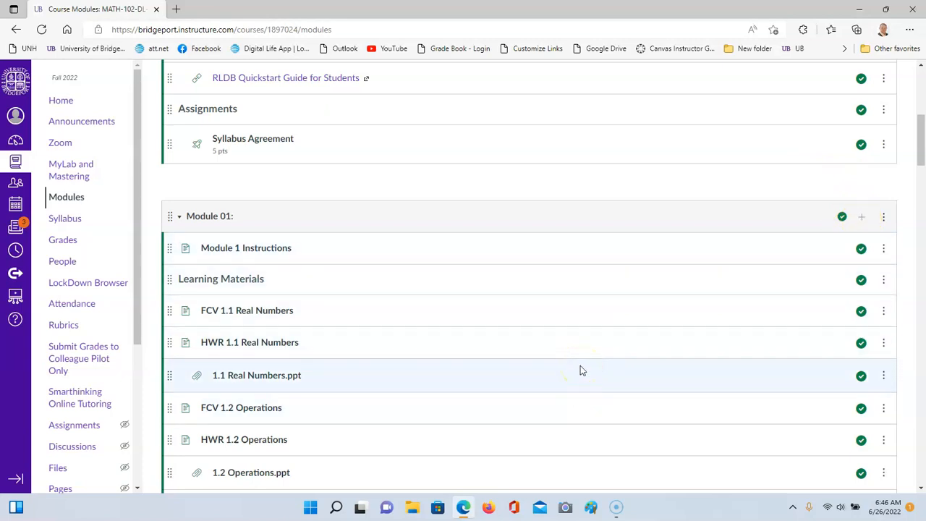
click(863, 217)
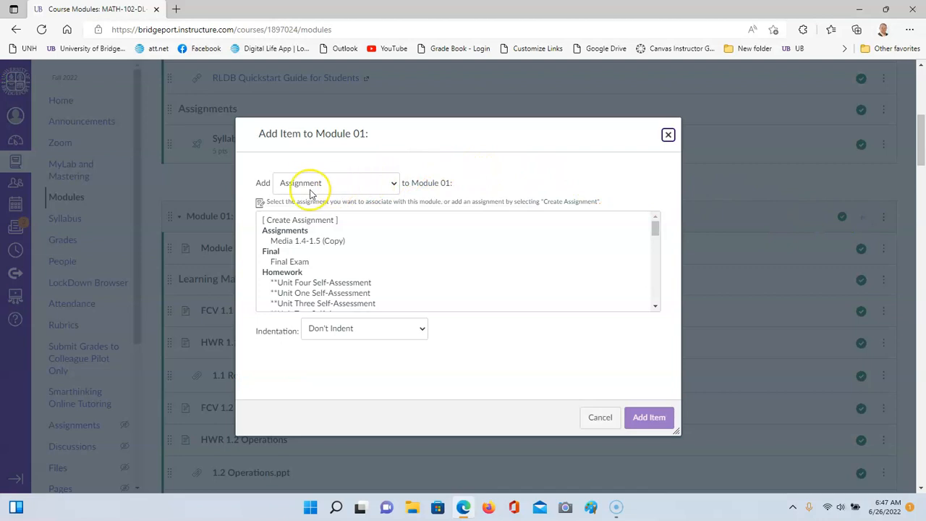
click(395, 185)
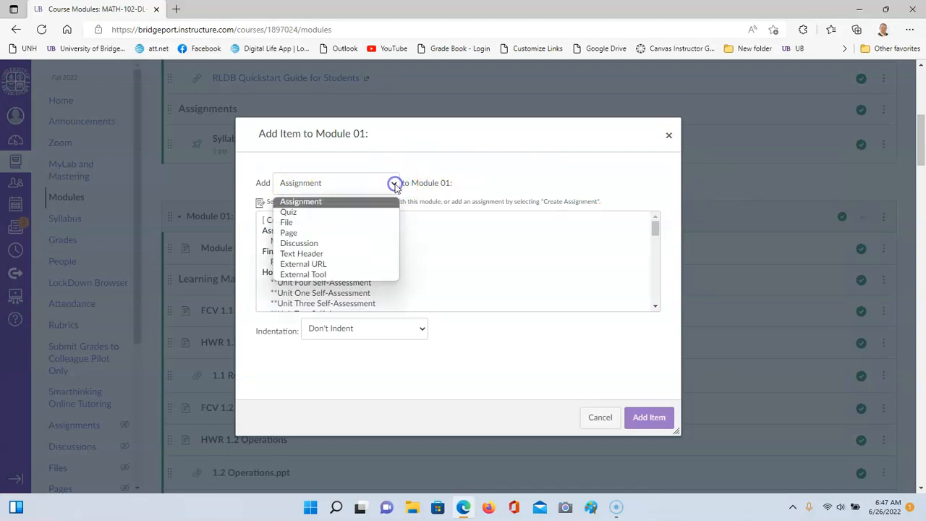
click(299, 235)
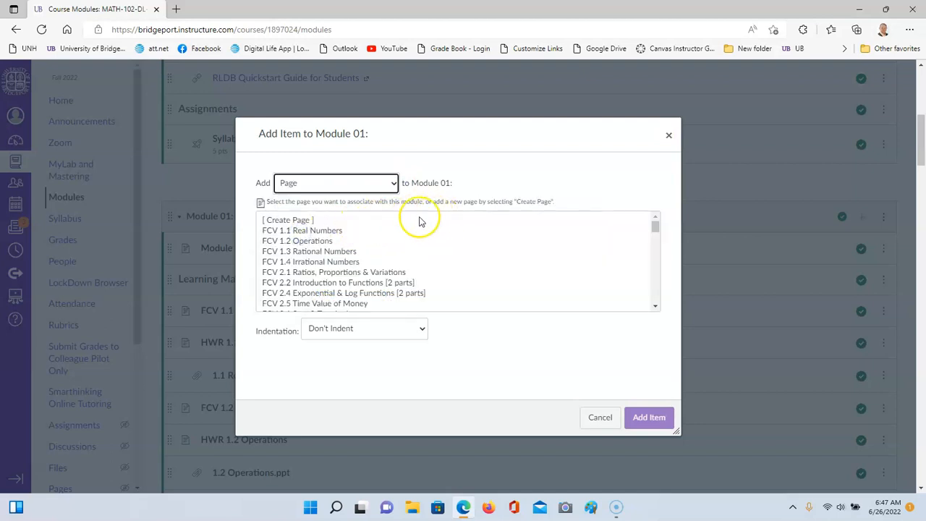
click(283, 221)
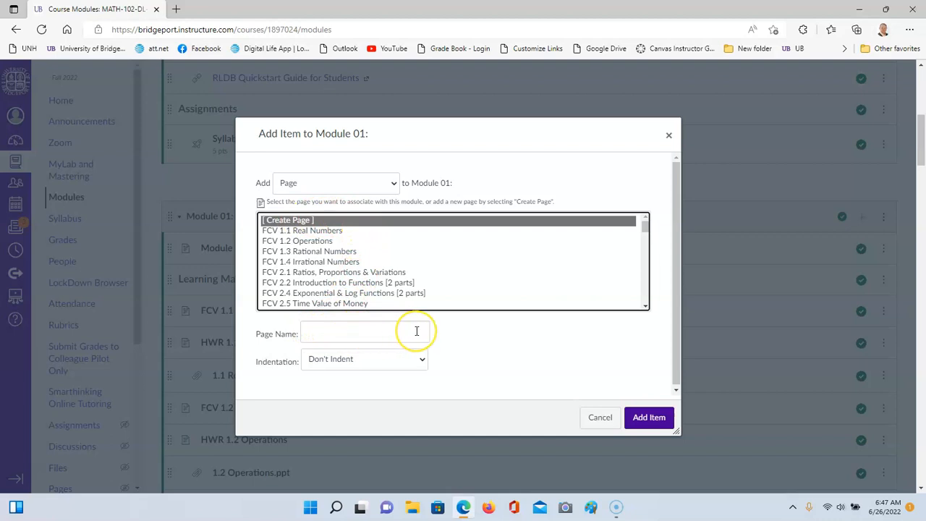
click(649, 418)
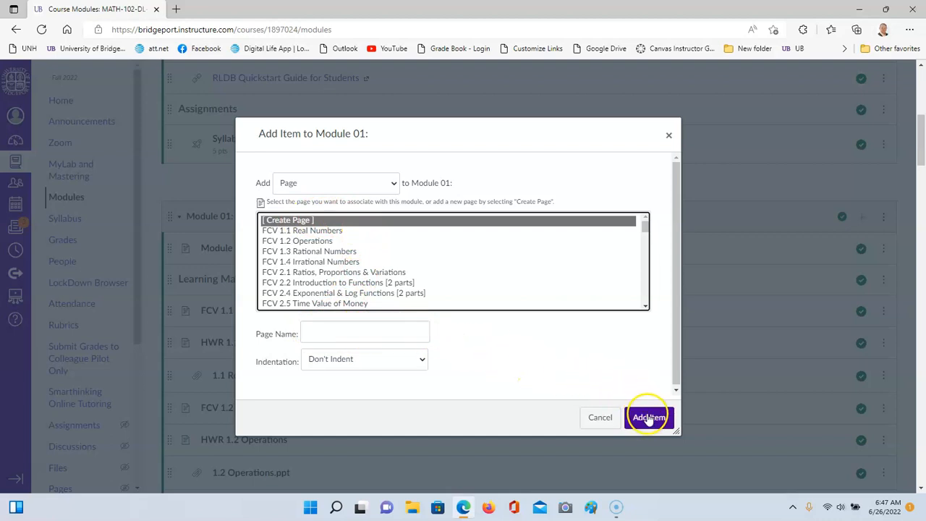
click(668, 136)
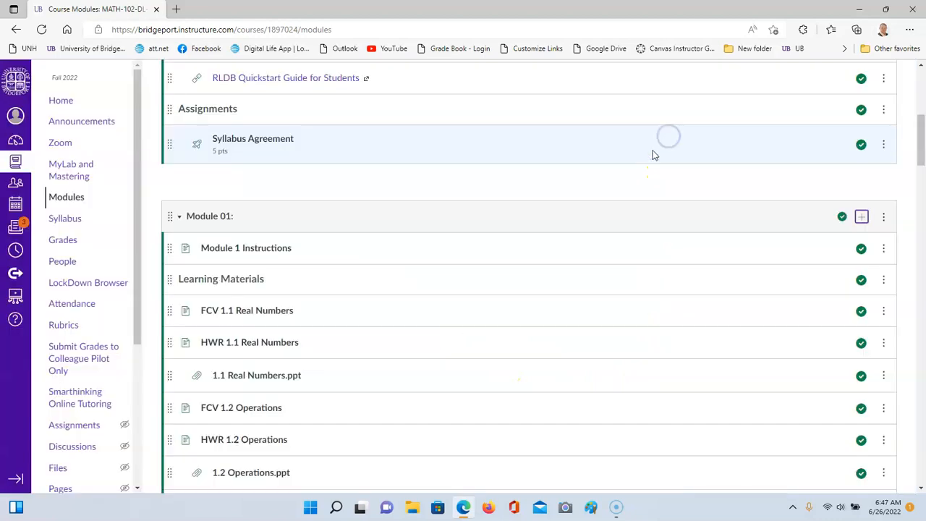
Try to move the 1.4 Irrational Numbers.ppt file within Module 01.
scroll(599, 206, down, 4)
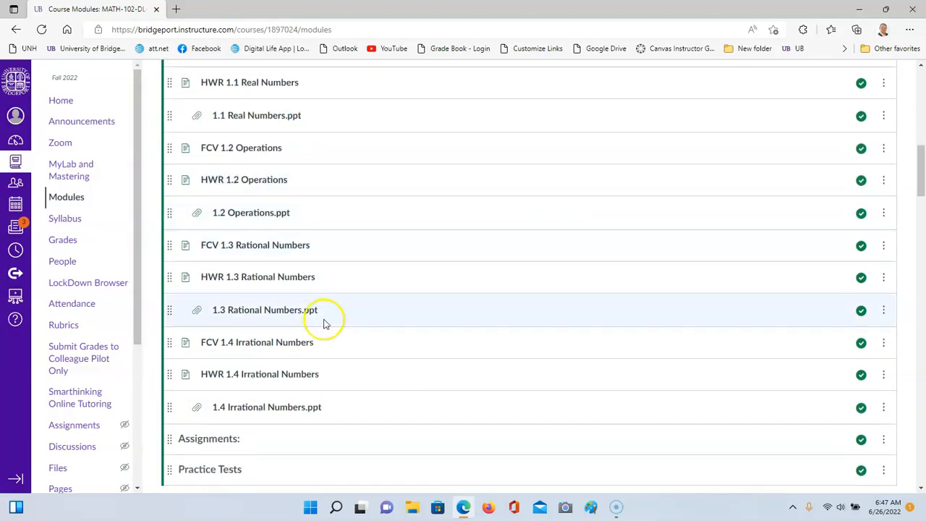
click(169, 407)
mouse_move(169, 407)
mouse_down()
mouse_move(186, 282)
mouse_move(164, 418)
mouse_move(164, 407)
mouse_up()
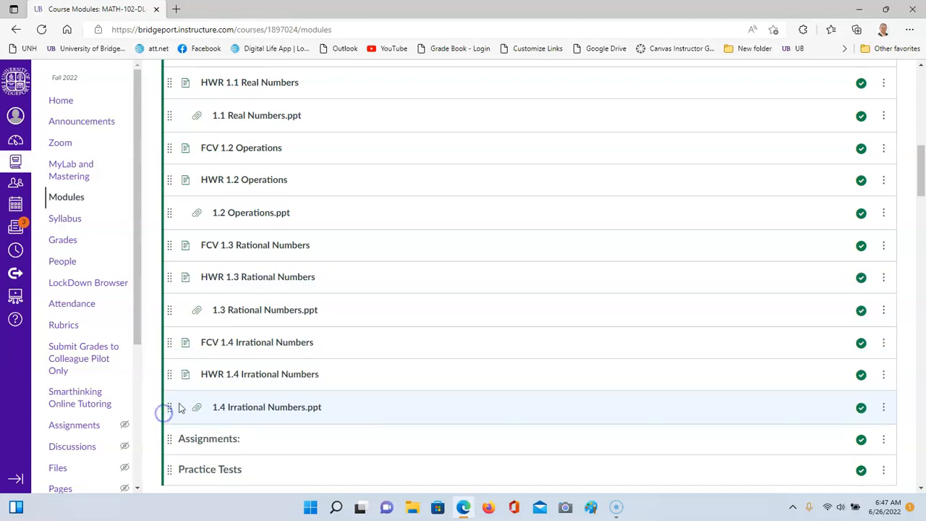
Examine the learning materials listed in Module 01 through Module 04.
scroll(314, 387, up, 1)
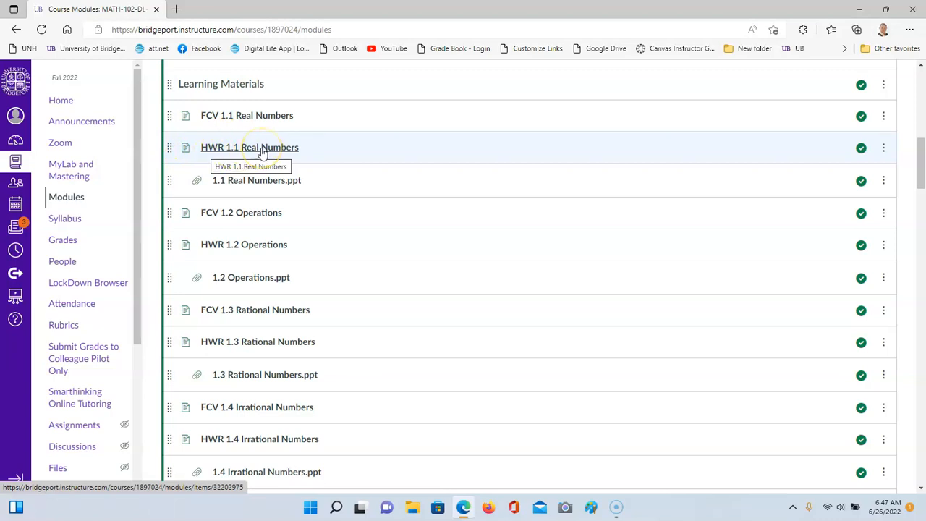
scroll(403, 171, down, 3)
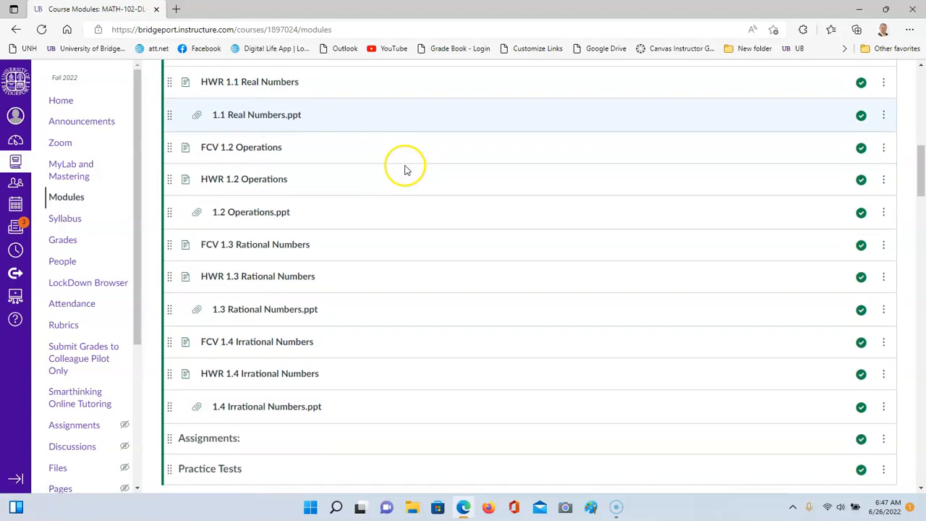
scroll(405, 173, down, 9)
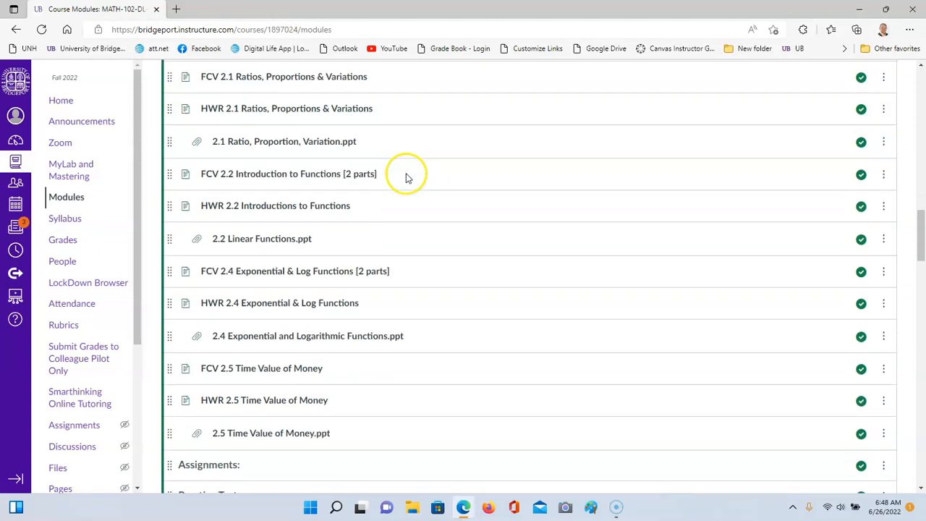
scroll(407, 177, down, 7)
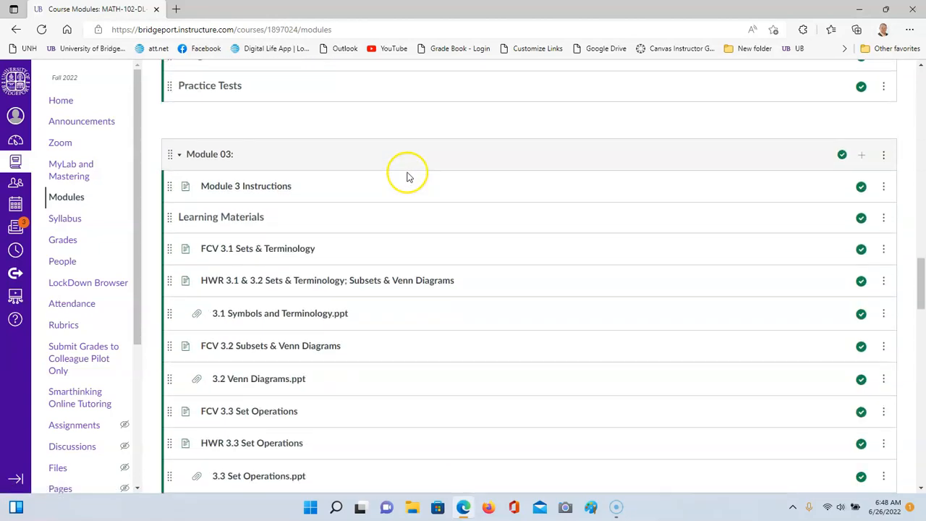
scroll(408, 178, down, 11)
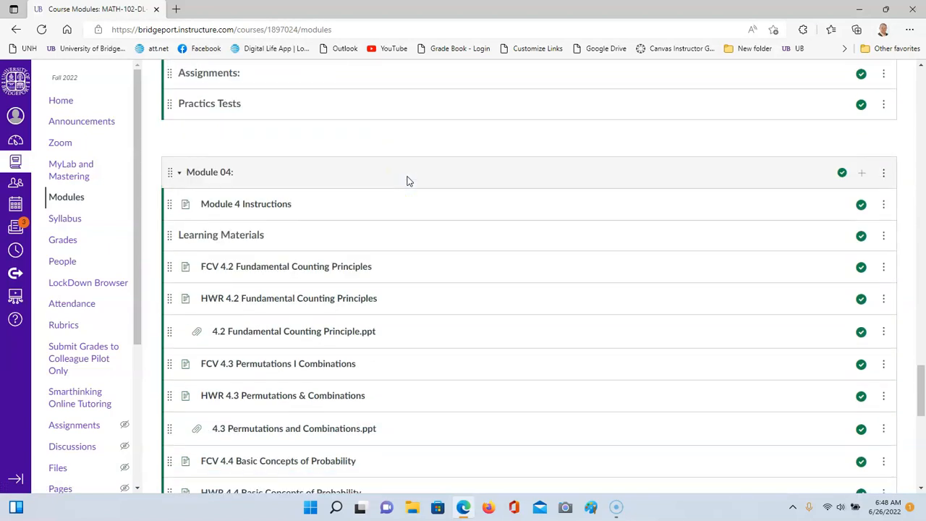
scroll(405, 179, down, 1)
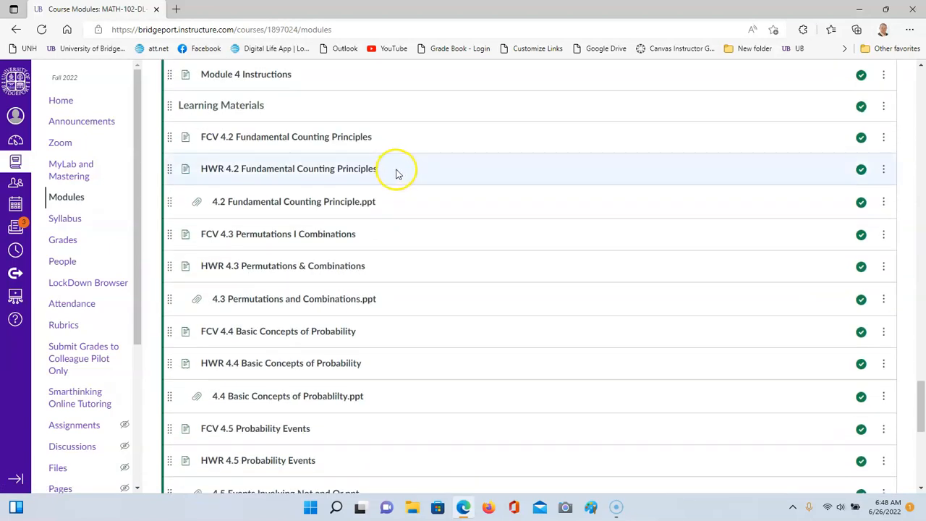
scroll(396, 174, up, 4)
scroll(396, 174, down, 6)
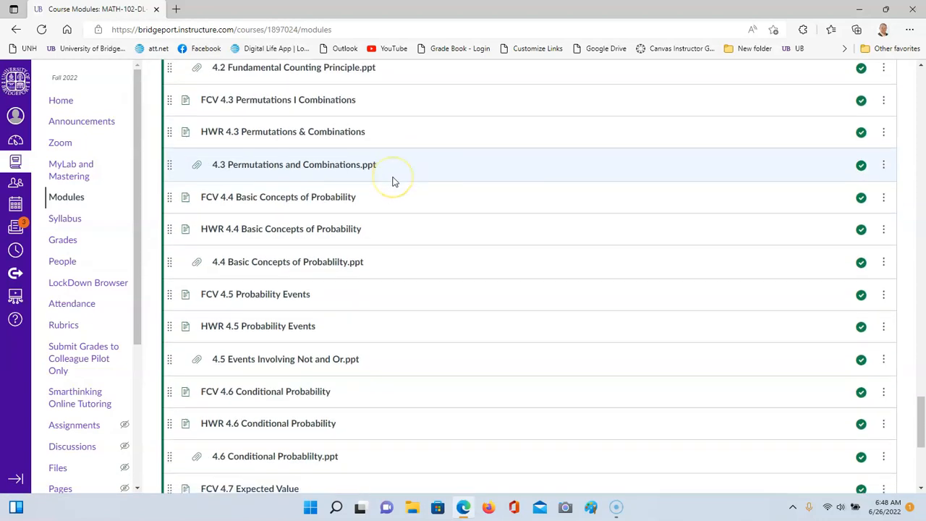
scroll(393, 180, down, 1)
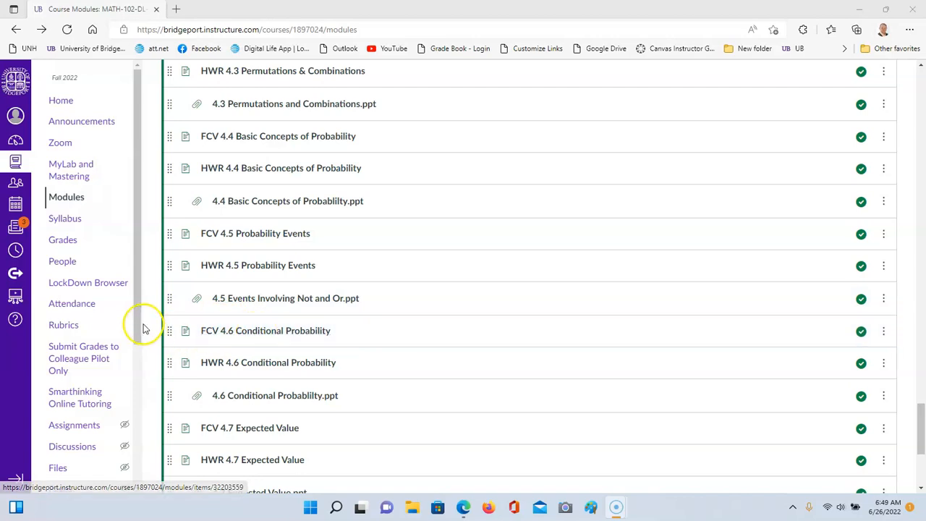
Look through the remaining course navigation entries and open Studio.
scroll(125, 293, down, 3)
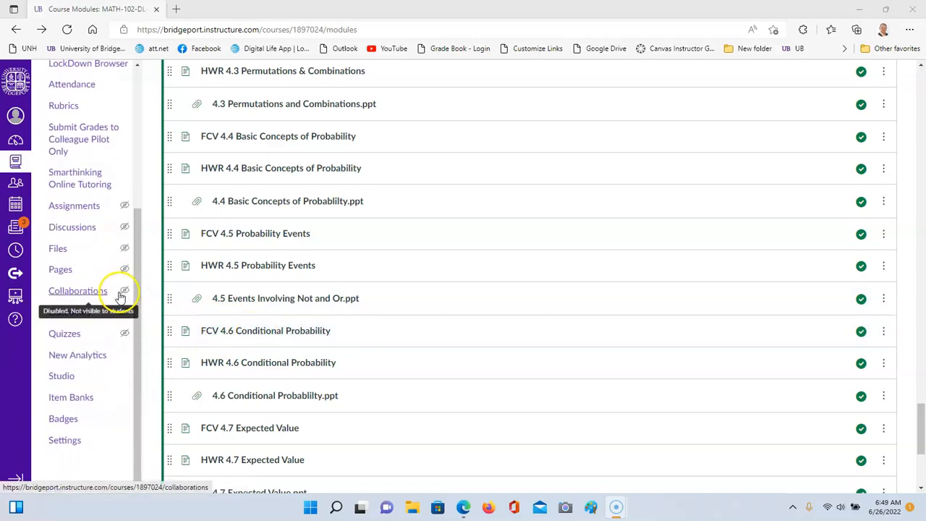
click(61, 377)
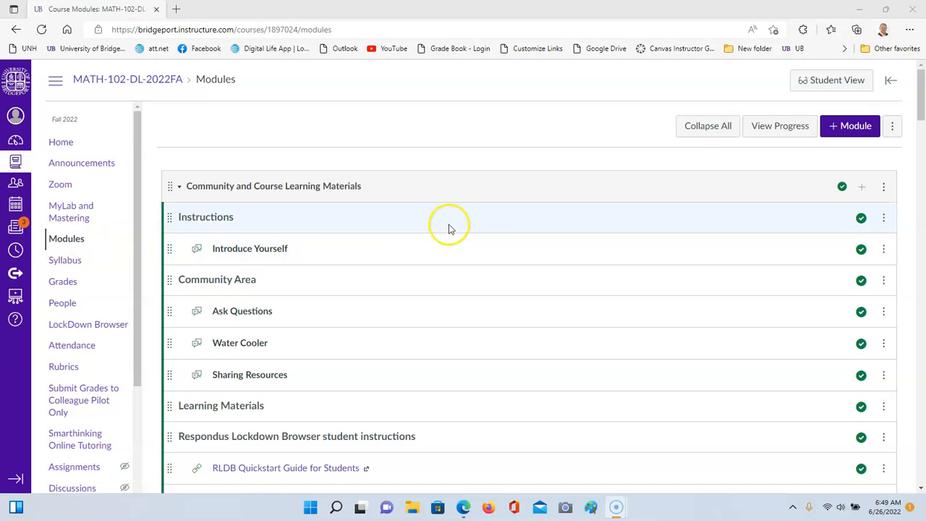
Open the FCV 4.6 Conditional Probability page from Module 04 for editing.
scroll(449, 230, down, 15)
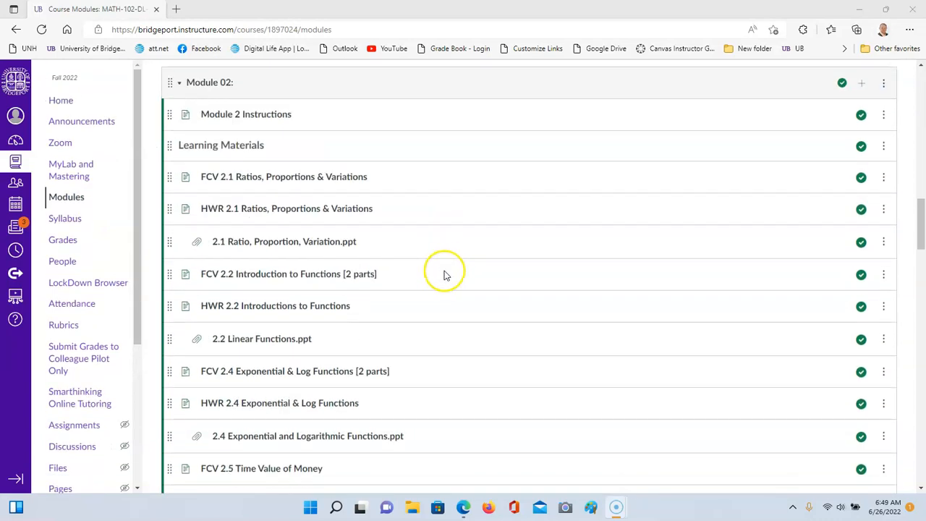
scroll(437, 281, down, 20)
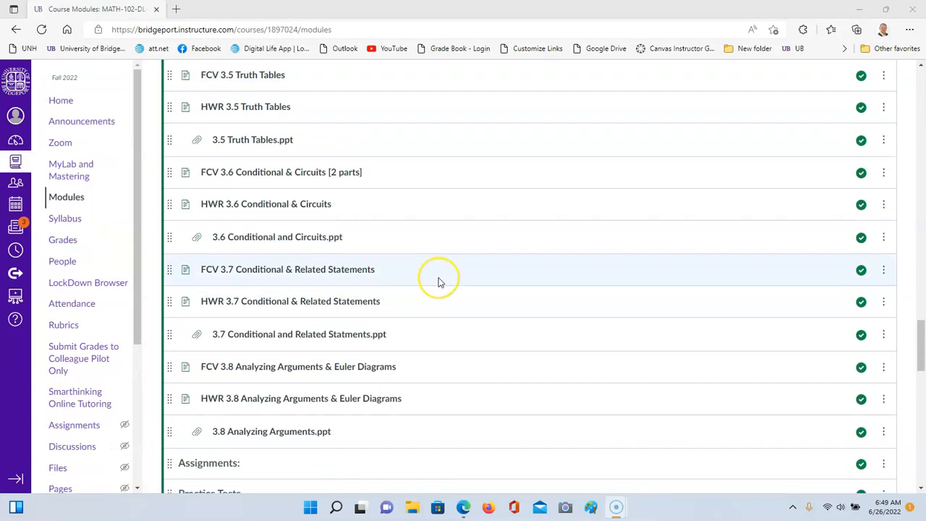
scroll(437, 281, down, 5)
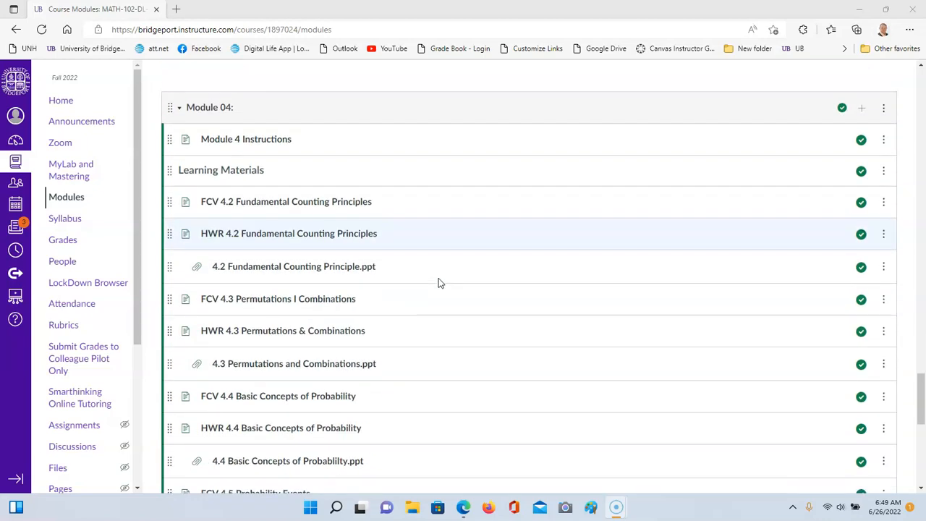
scroll(438, 283, down, 3)
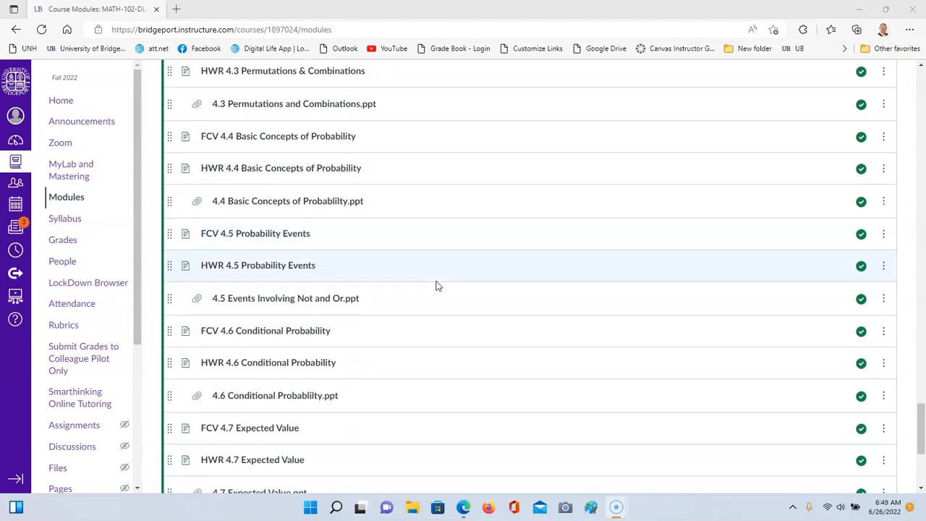
click(322, 254)
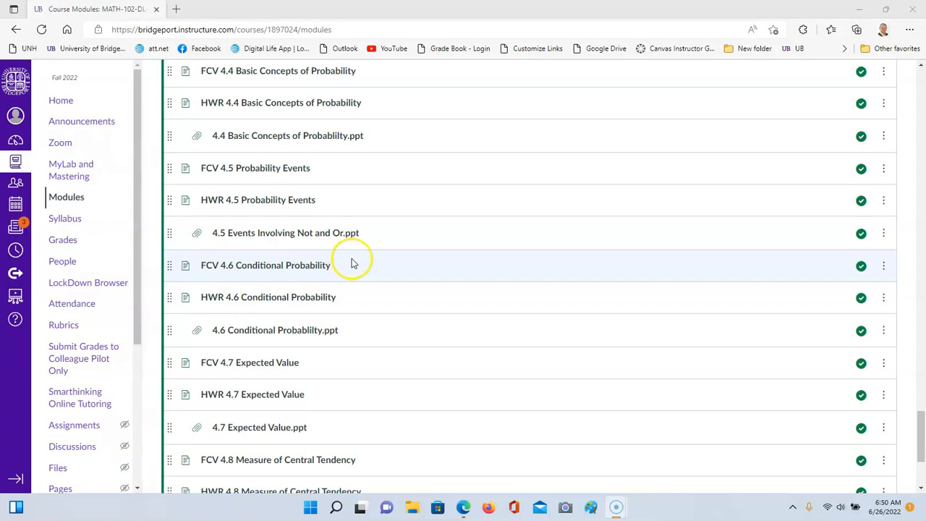
click(262, 267)
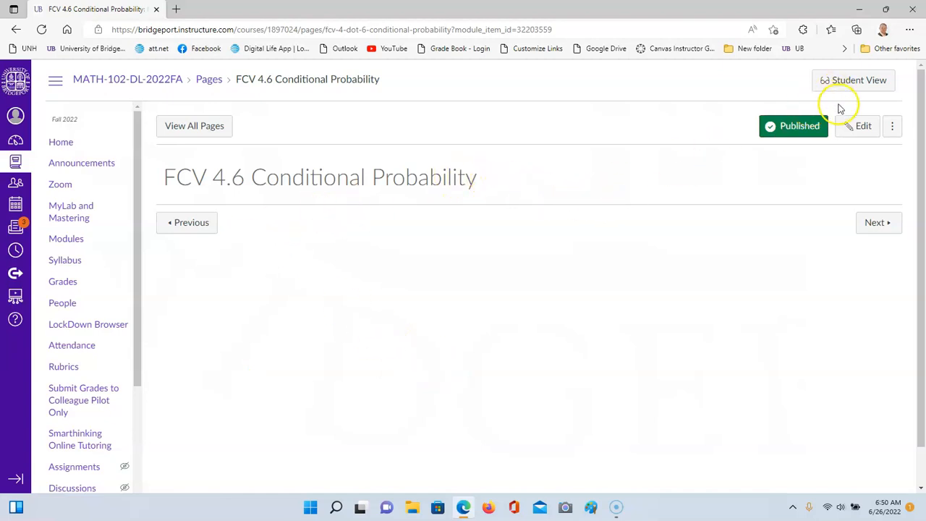
click(861, 129)
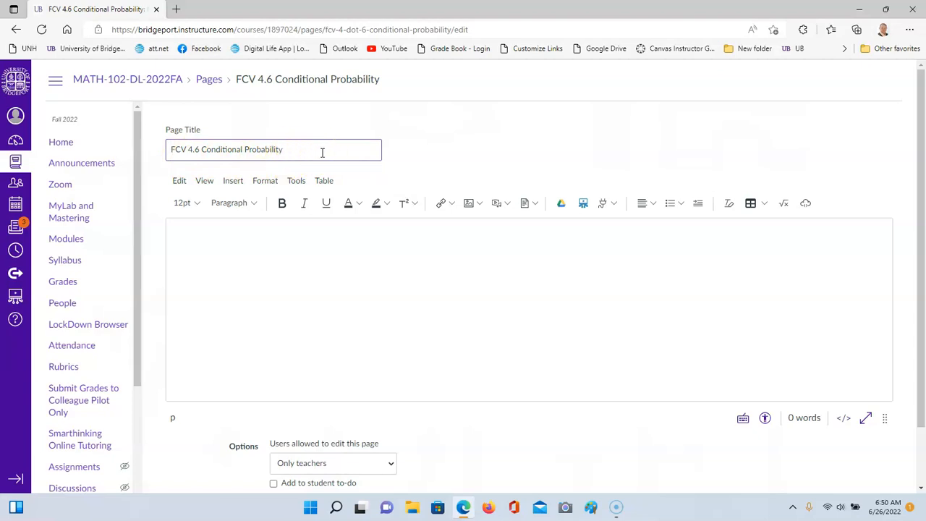
Open the Studio video library for the FCV 4.6 page content and search it for "4.6".
click(297, 181)
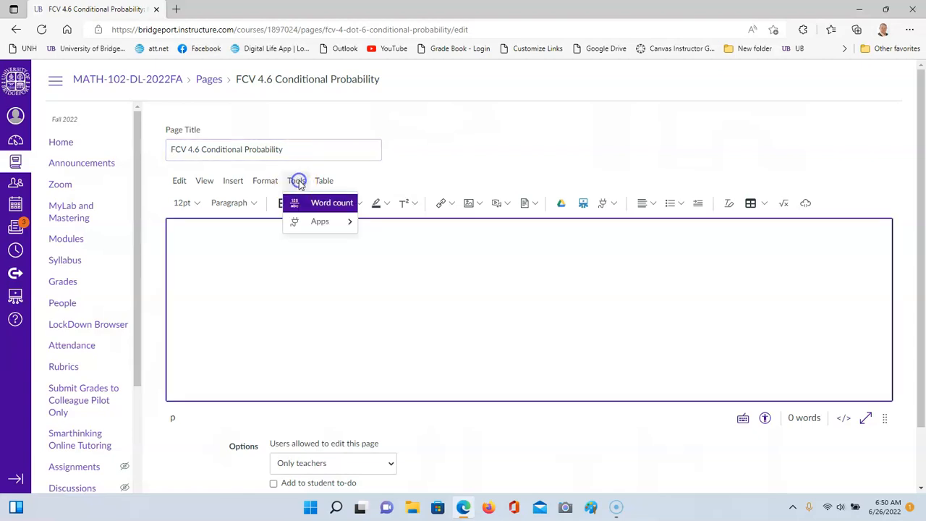
mouse_move(319, 223)
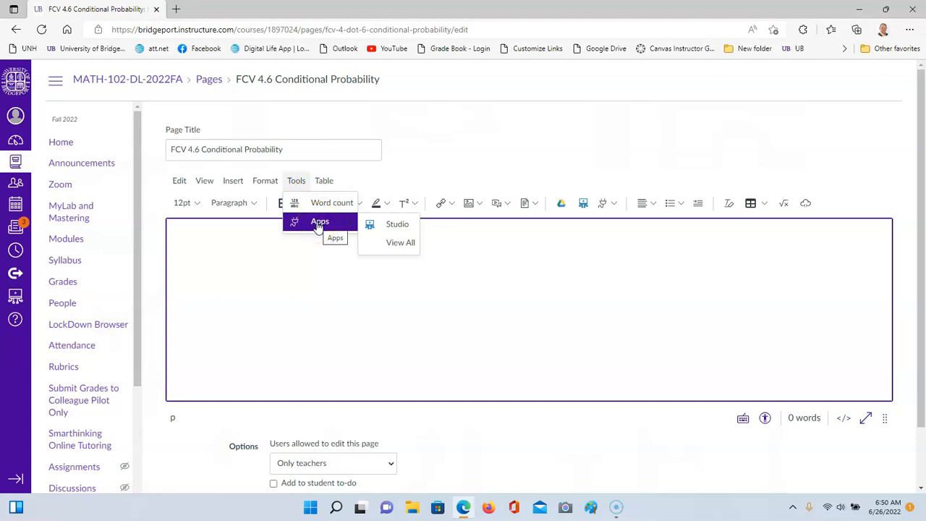
click(394, 226)
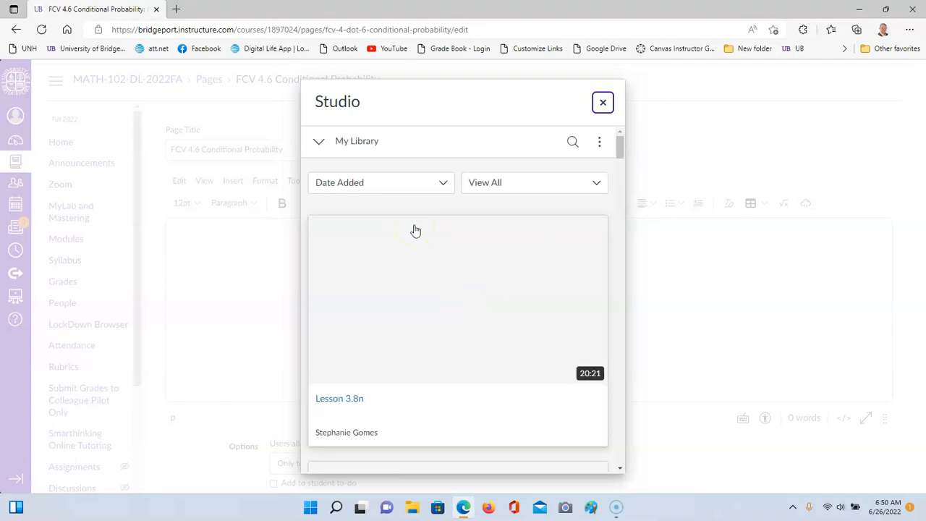
click(573, 144)
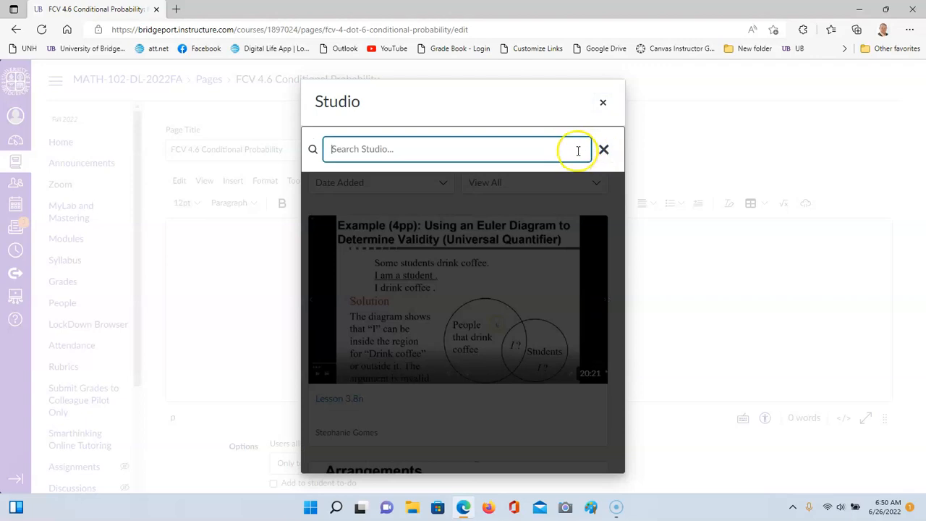
text(4.6)
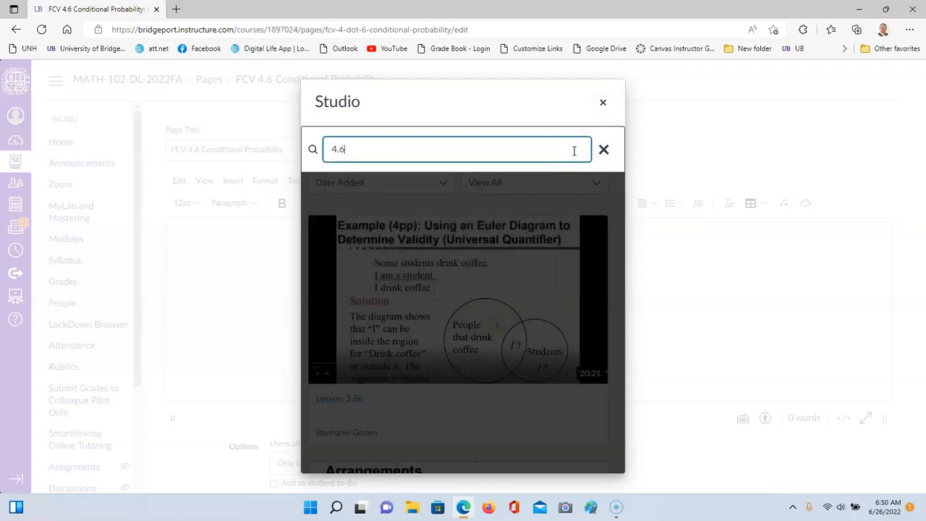
key(Return)
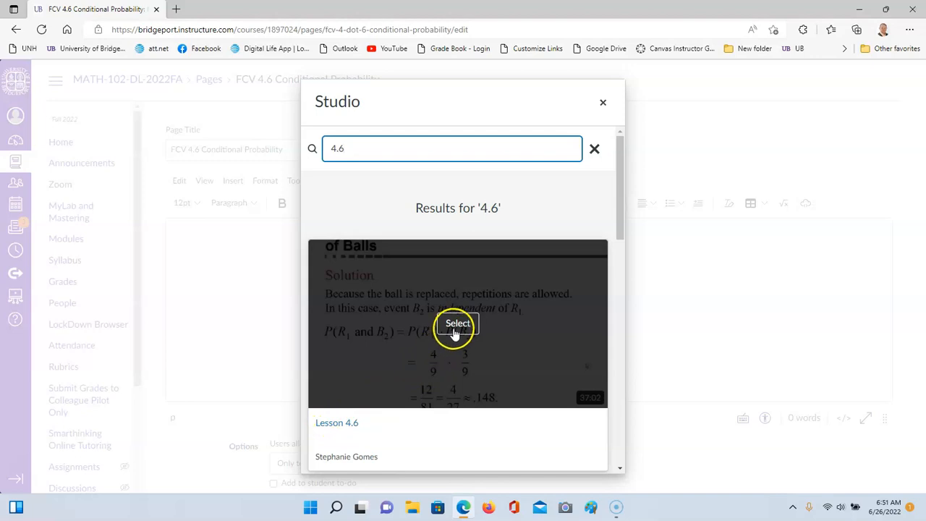
Embed the 37:02 Lesson 4.6 video in the FCV 4.6 Conditional Probability page and save the page.
click(458, 325)
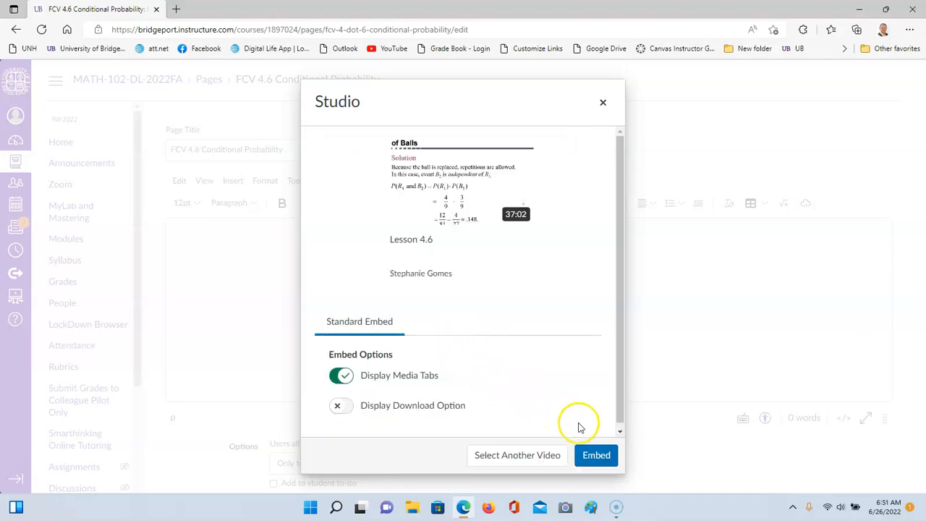
click(589, 455)
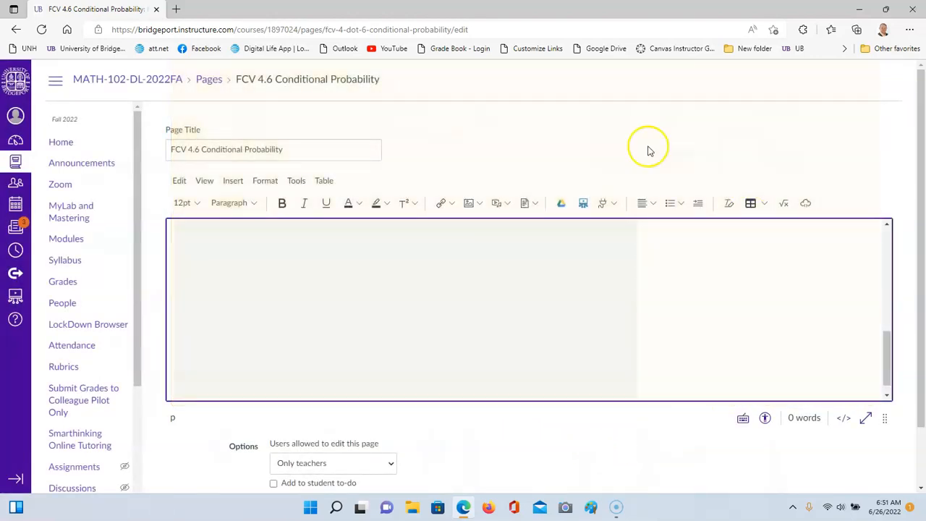
scroll(913, 355, down, 1)
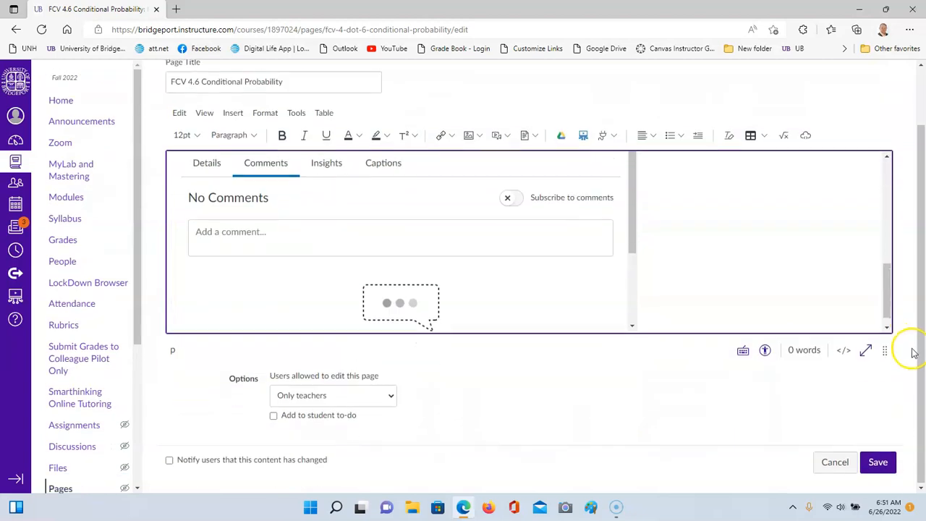
click(878, 463)
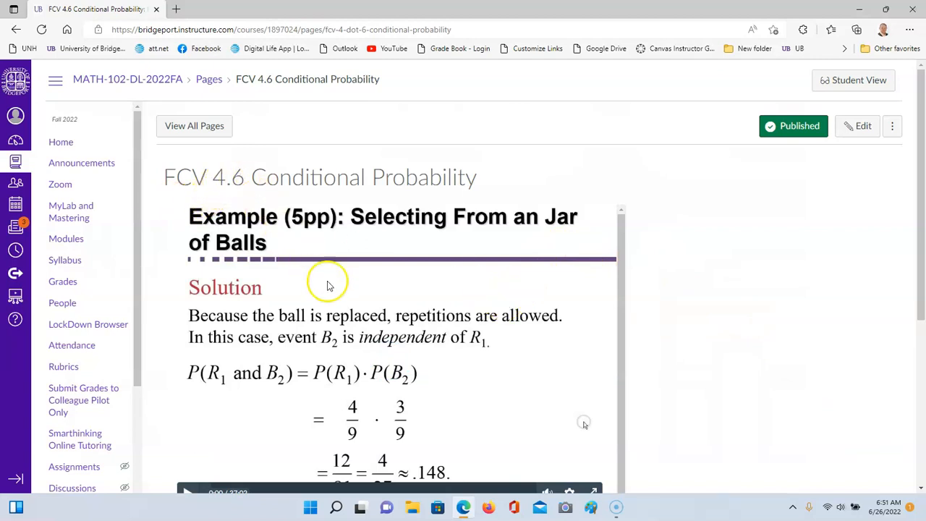
scroll(384, 306, down, 2)
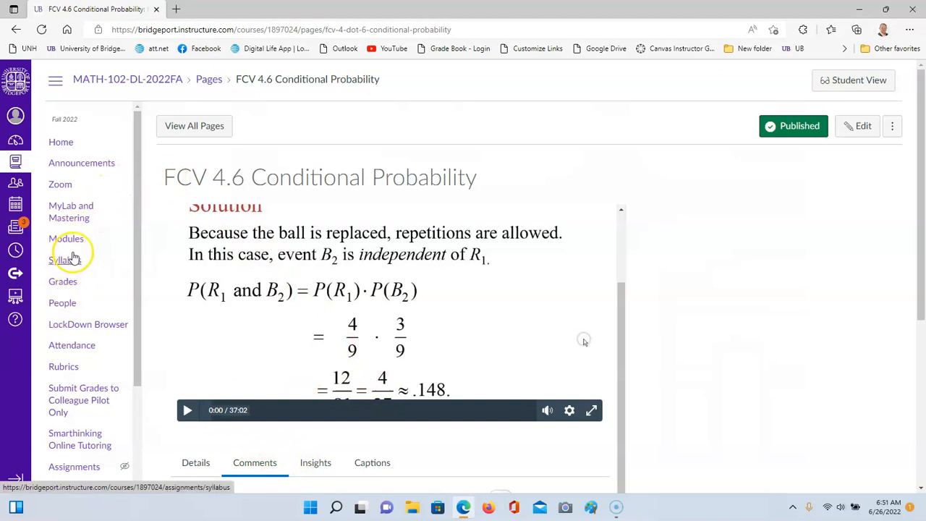
Return to the course modules and open the HWR 4.6 Conditional Probability page in Module 04 for editing.
scroll(72, 246, down, 2)
scroll(70, 235, up, 1)
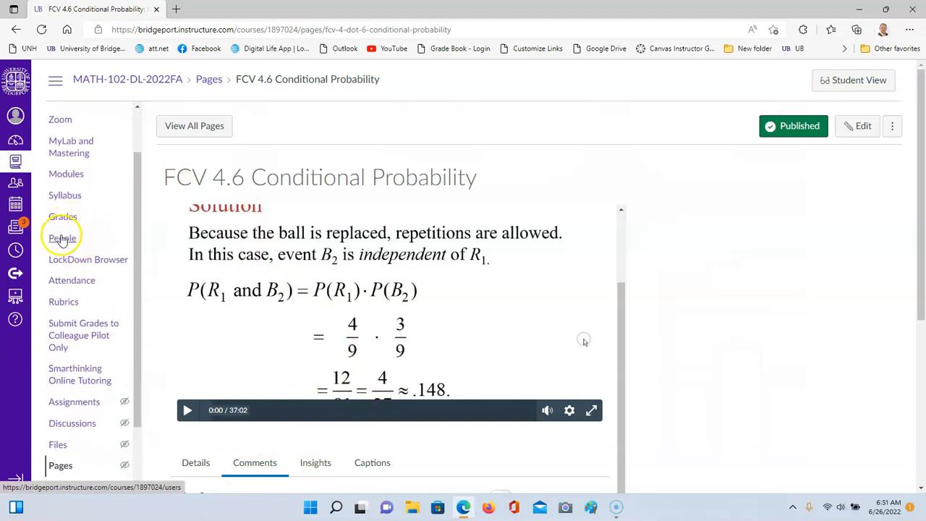
click(74, 174)
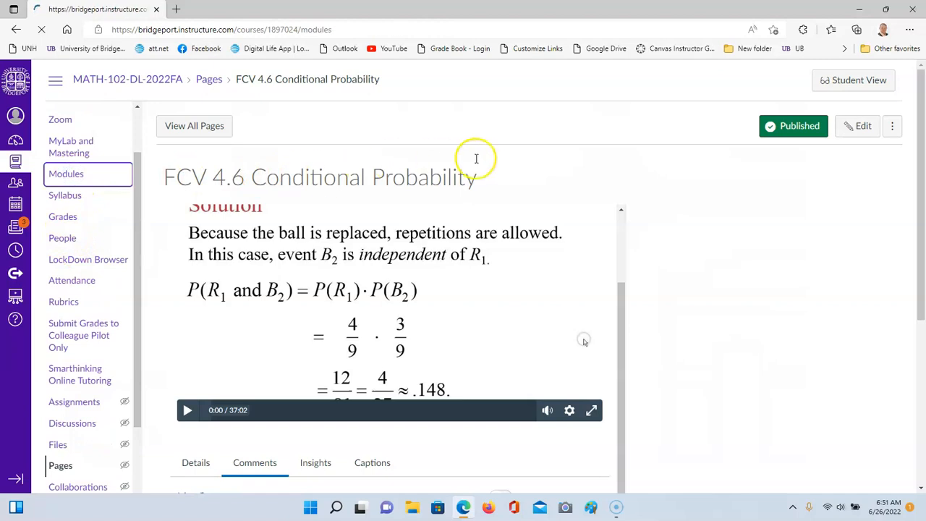
scroll(471, 210, down, 2)
scroll(471, 223, down, 20)
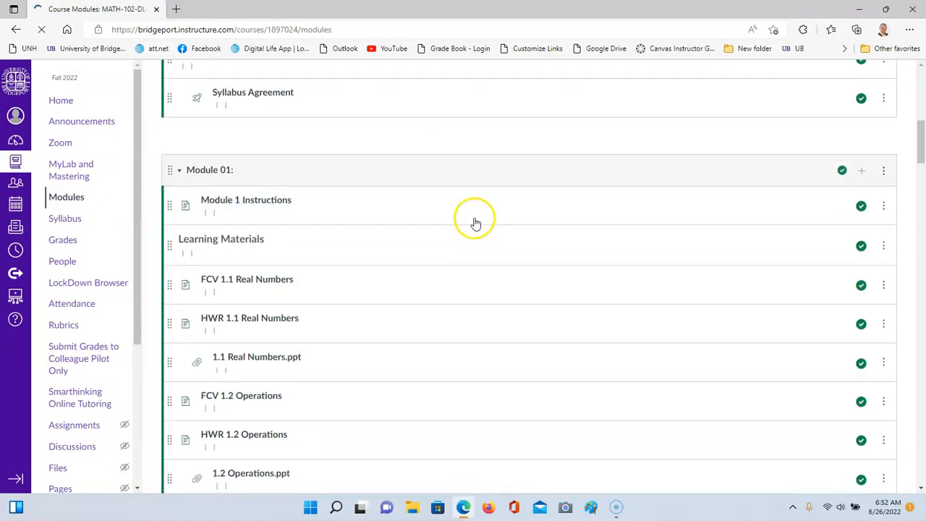
scroll(467, 246, down, 20)
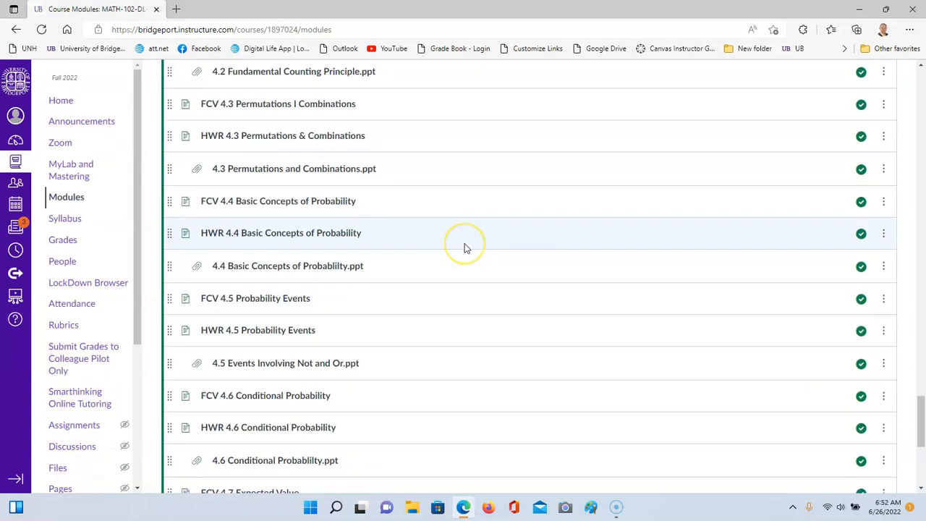
scroll(463, 246, down, 1)
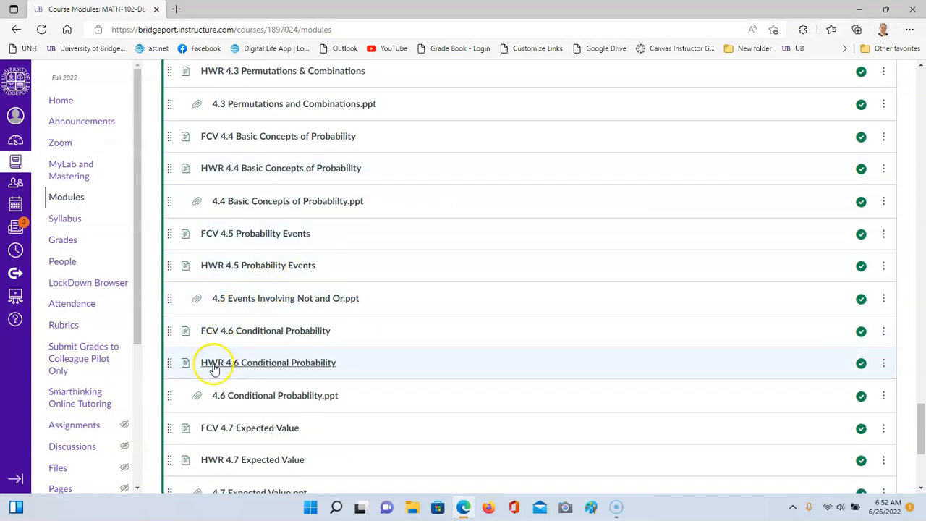
click(259, 365)
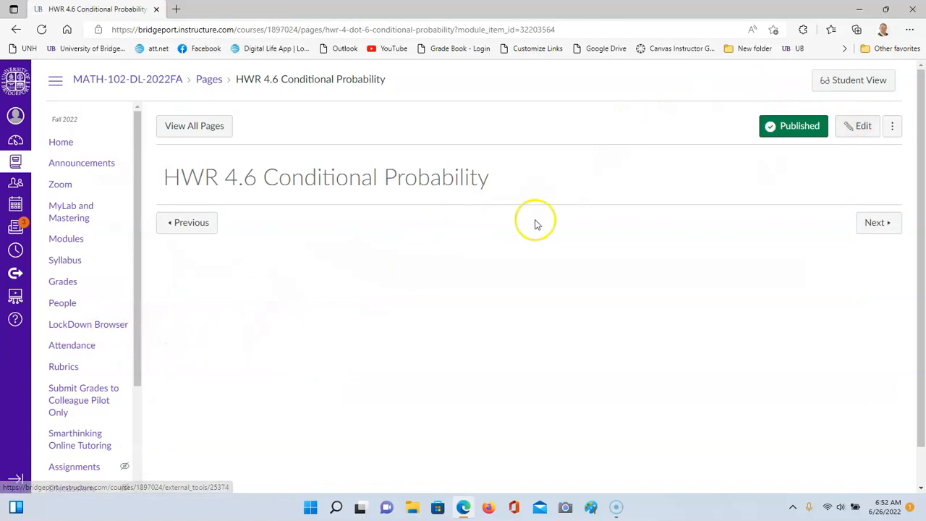
click(870, 131)
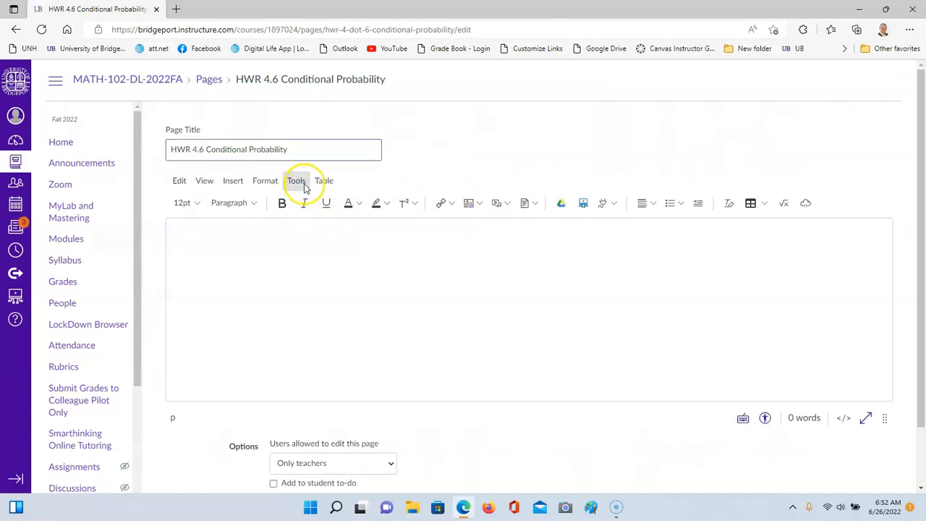
Open the Studio video library for the HWR 4.6 page content and search it for "4.6".
click(297, 182)
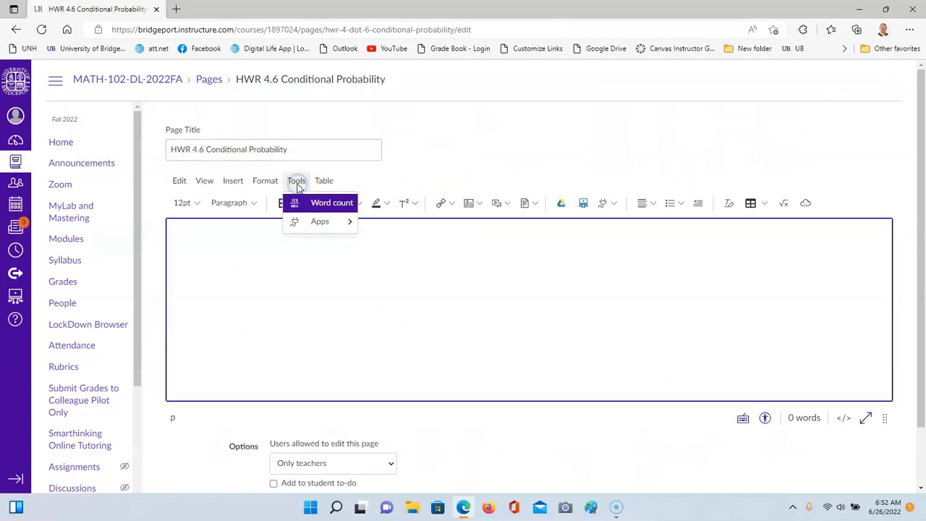
mouse_move(302, 227)
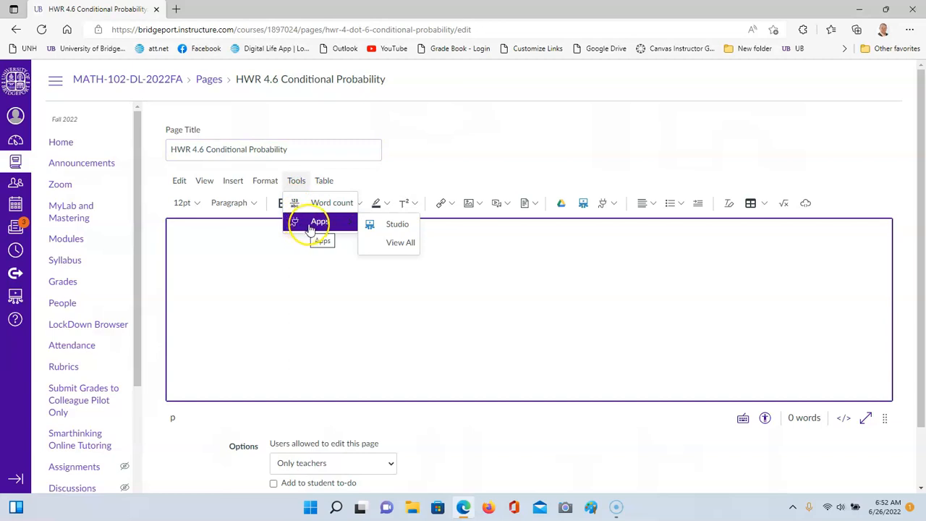
click(384, 227)
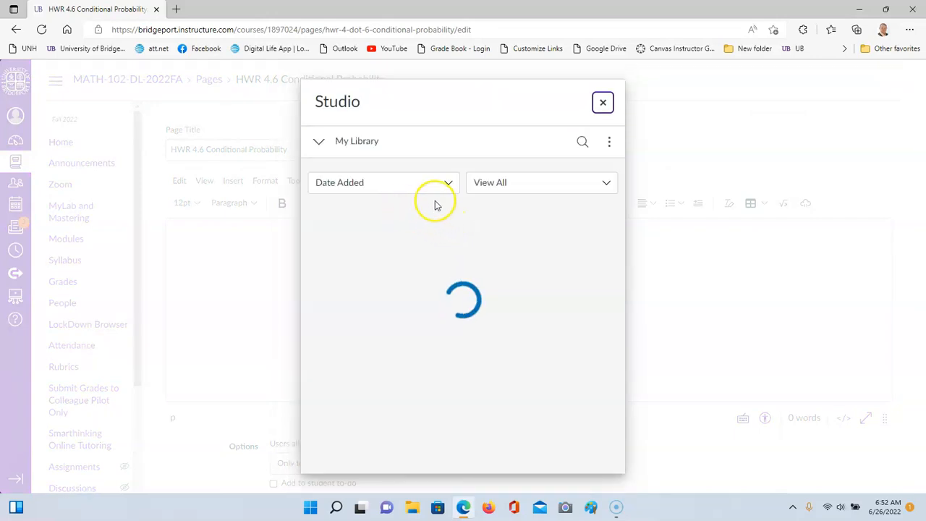
click(581, 142)
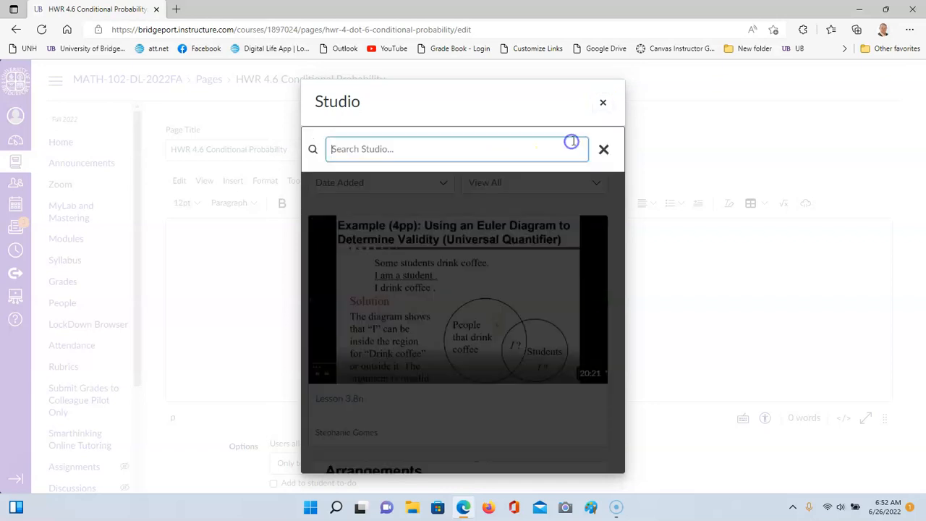
text(4.6)
key(Return)
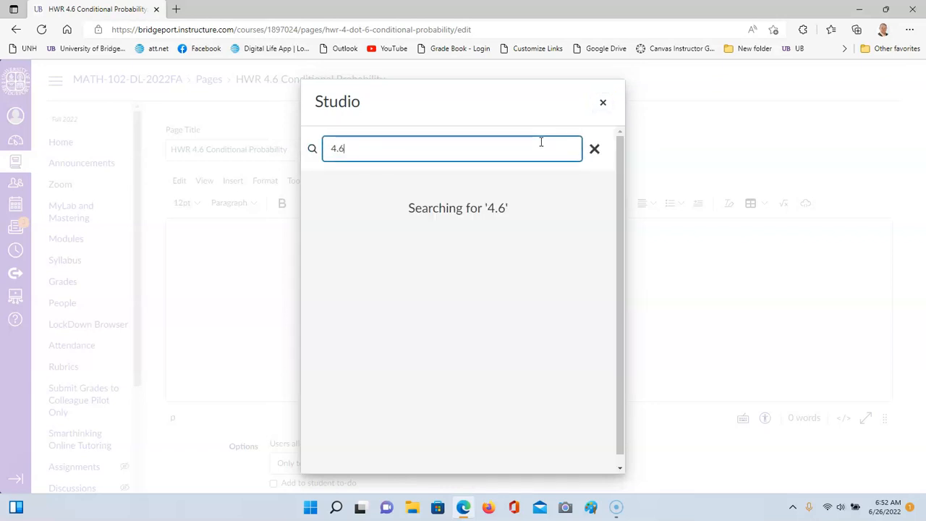
Embed the "CPN 4.6 Conditional Probability & and" video in the HWR 4.6 Conditional Probability page.
mouse_move(407, 333)
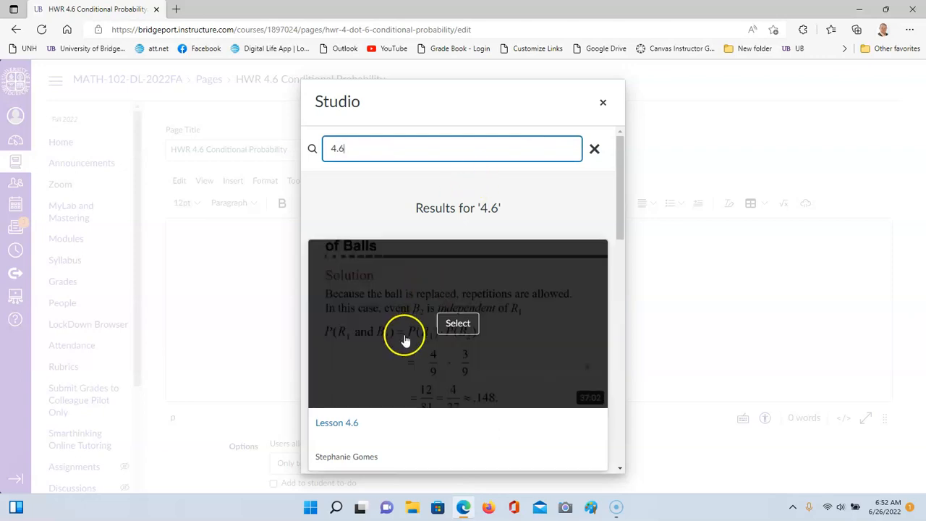
scroll(398, 338, down, 4)
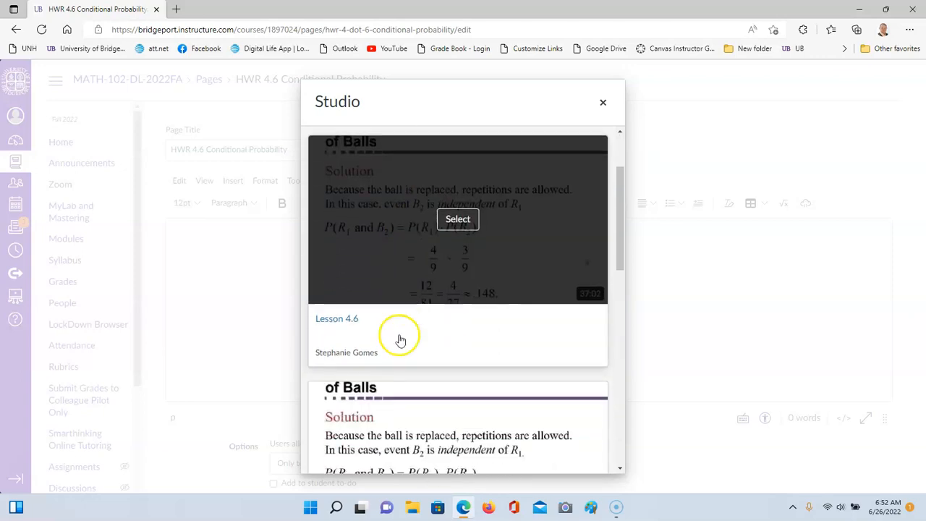
scroll(398, 346, down, 4)
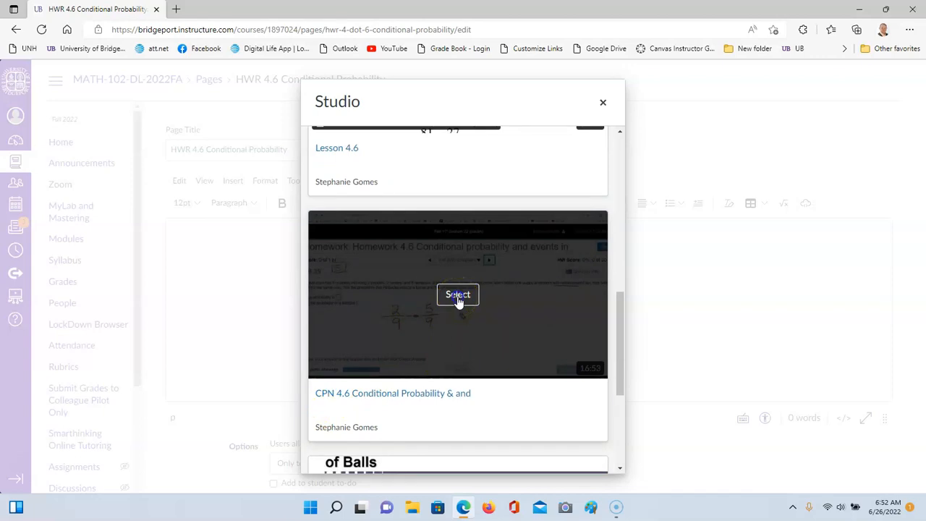
click(457, 297)
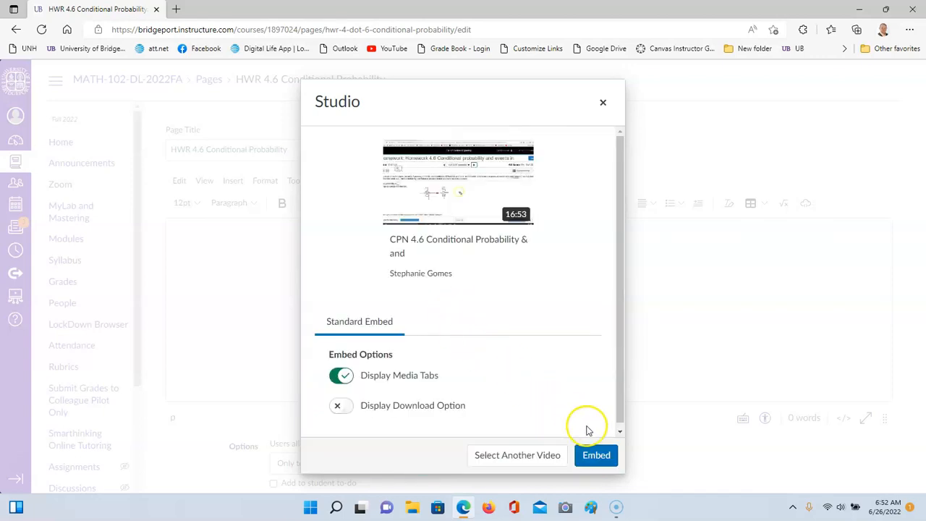
click(597, 455)
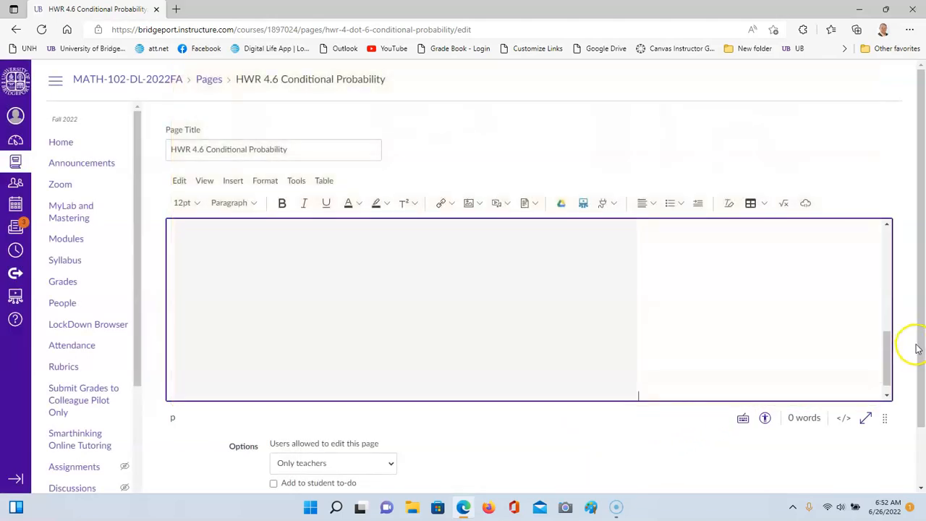
Save the HWR 4.6 Conditional Probability page with its embedded homework video.
scroll(908, 351, down, 1)
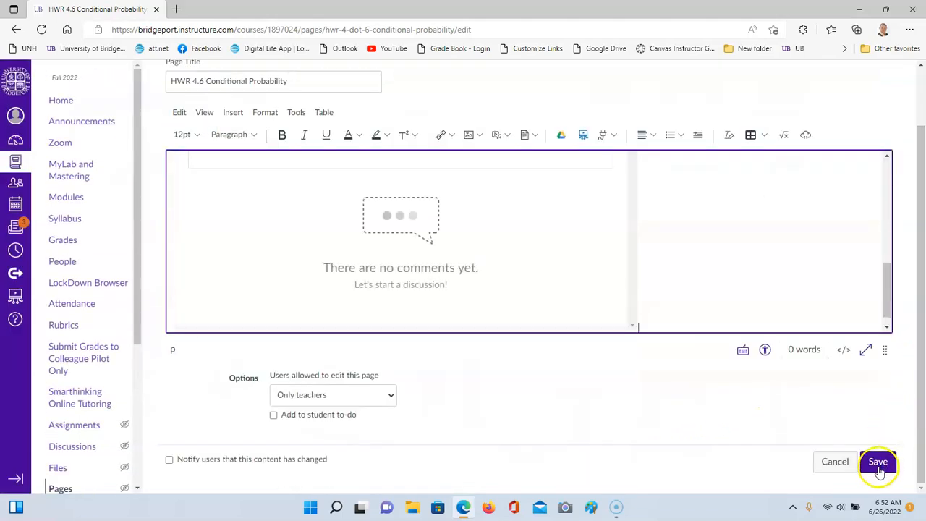
click(876, 466)
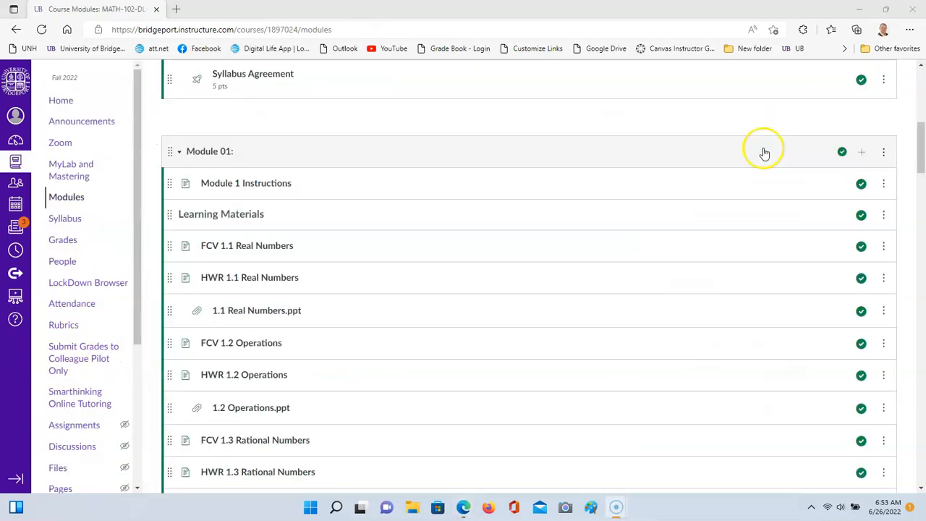
Open the FCV 4.7 Expected Value page from Module 04 of the course modules for editing.
scroll(733, 184, down, 10)
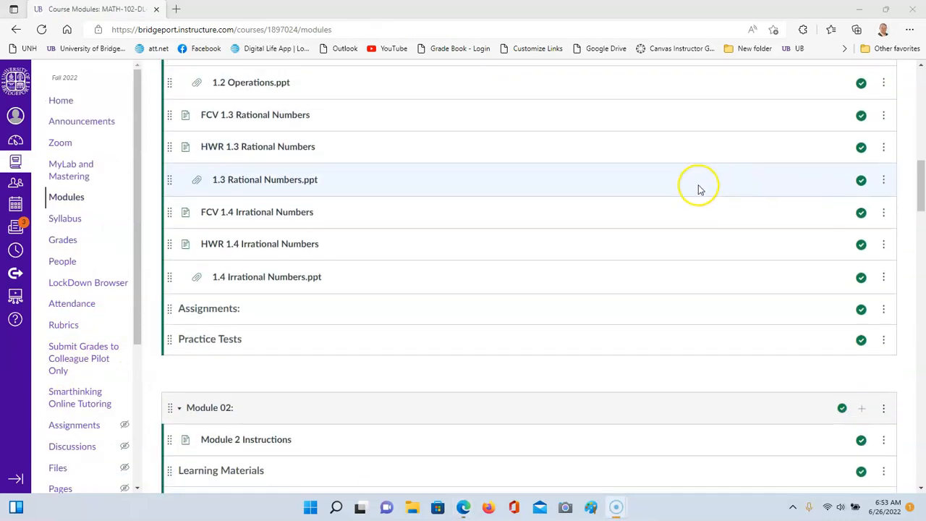
scroll(687, 199, down, 8)
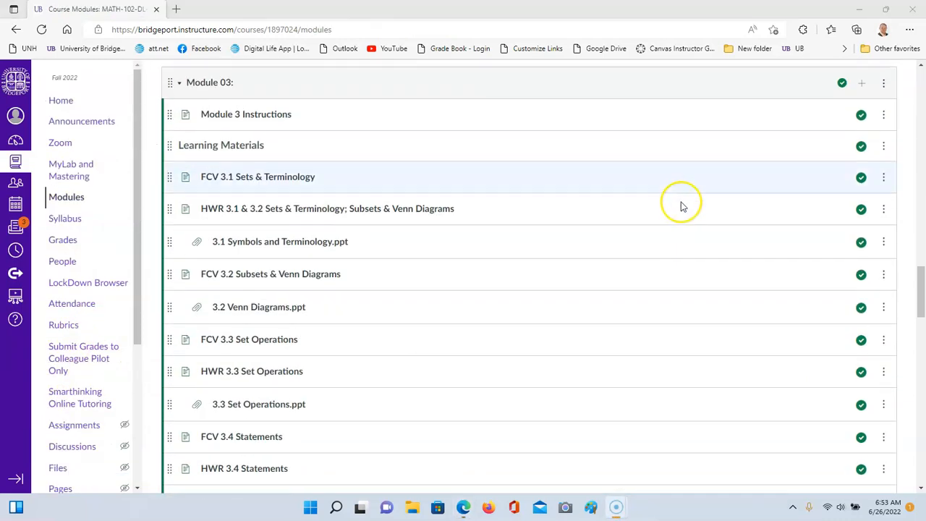
scroll(679, 205, down, 10)
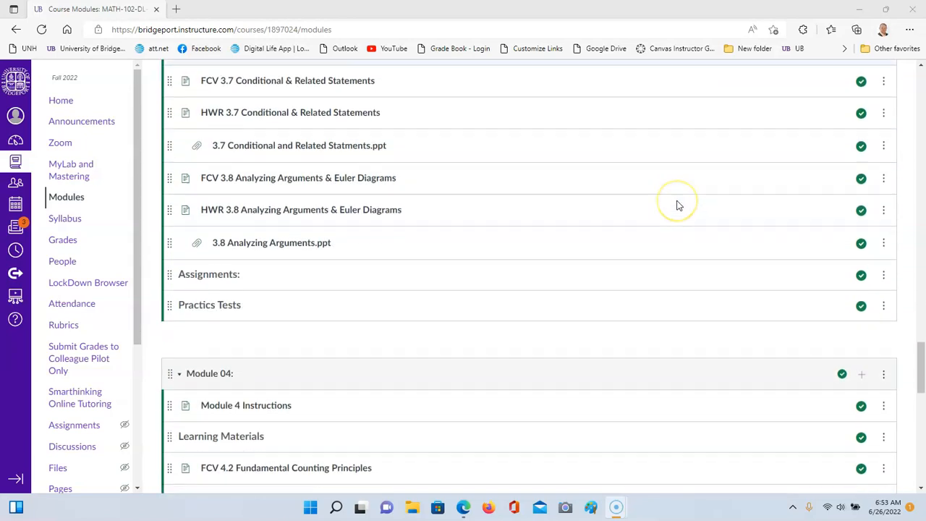
scroll(676, 207, down, 10)
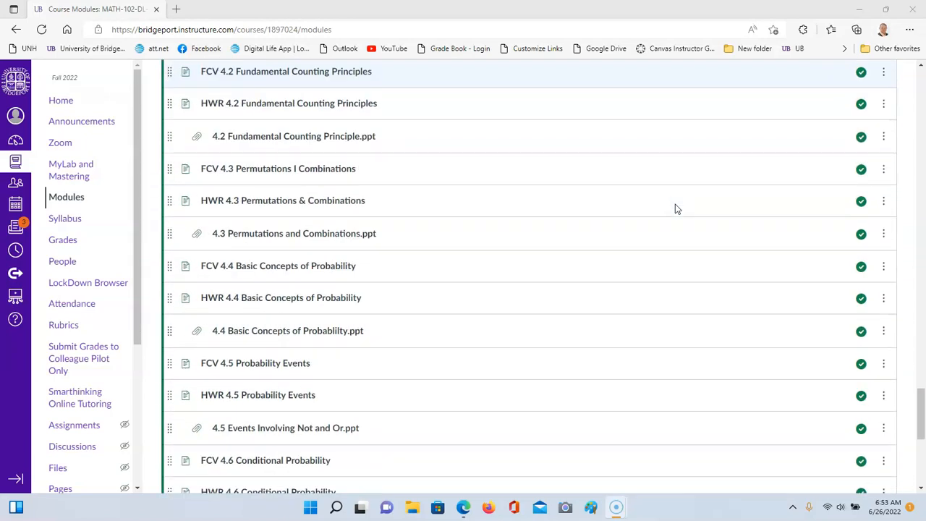
scroll(675, 204, down, 1)
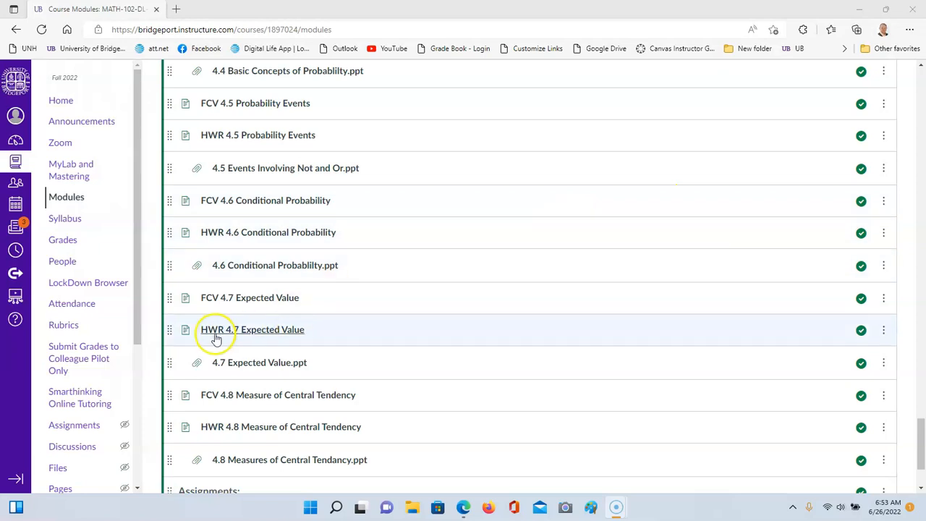
click(249, 305)
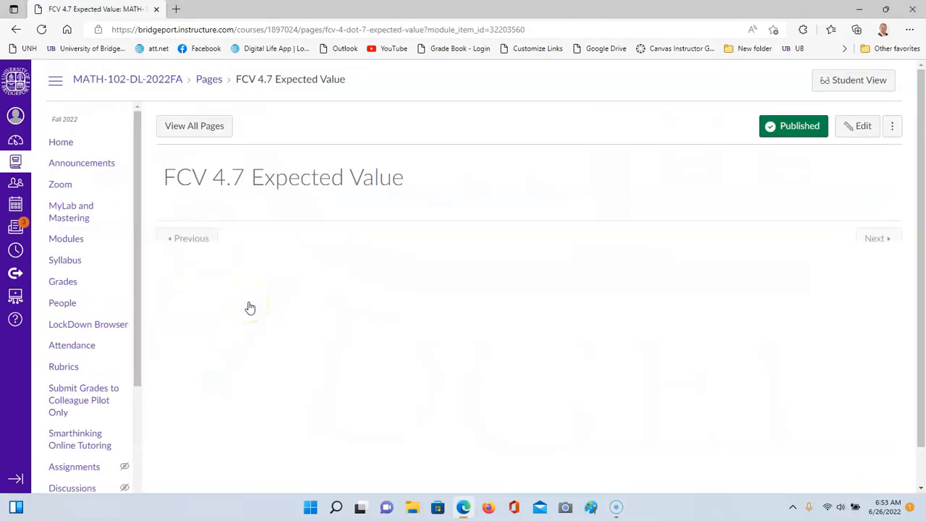
click(860, 127)
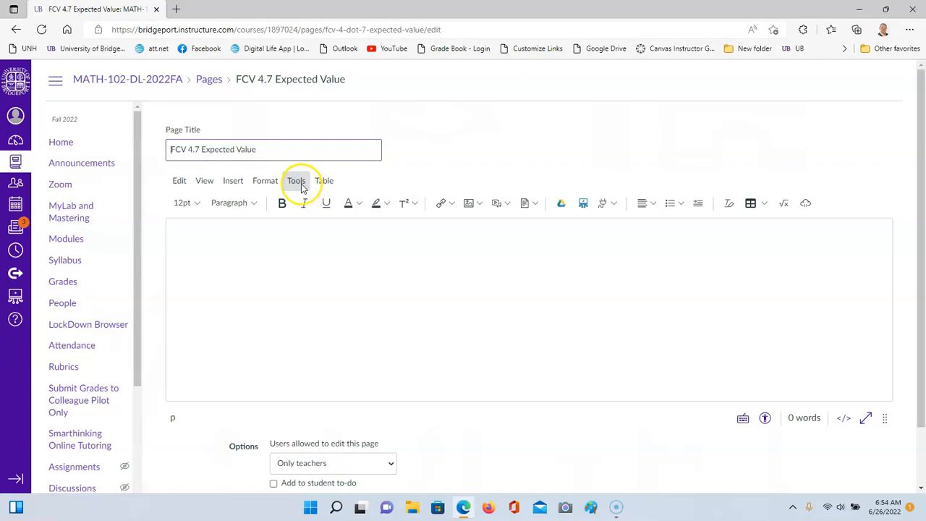
Open the Studio video library for the FCV 4.7 page content and search it for "4.7".
click(298, 182)
click(304, 223)
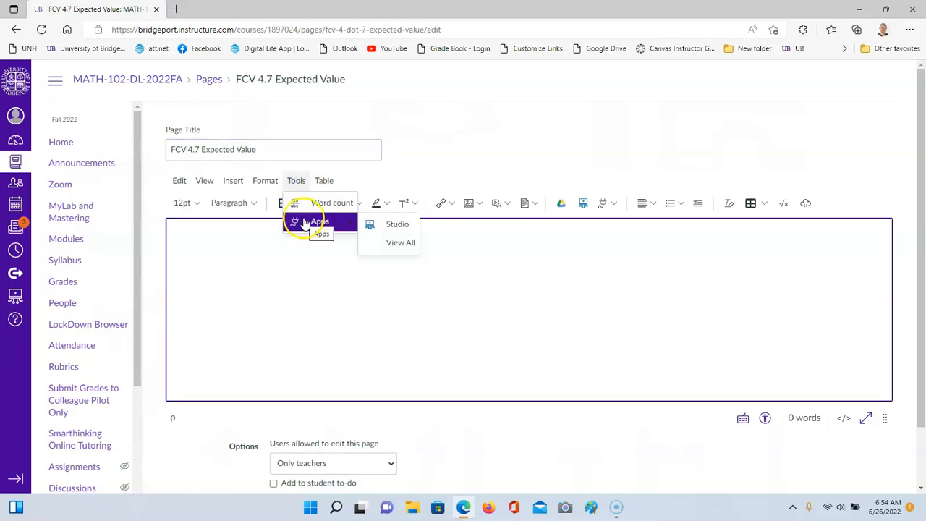
click(396, 244)
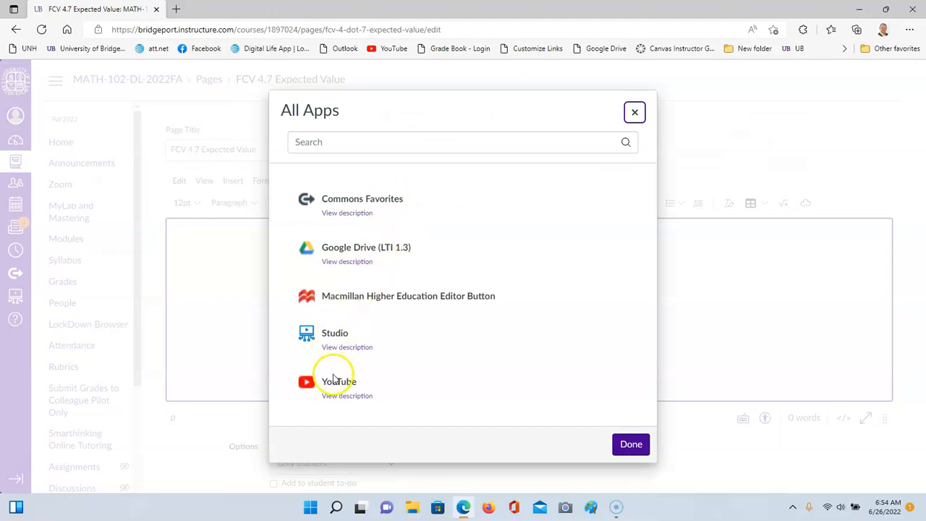
click(333, 333)
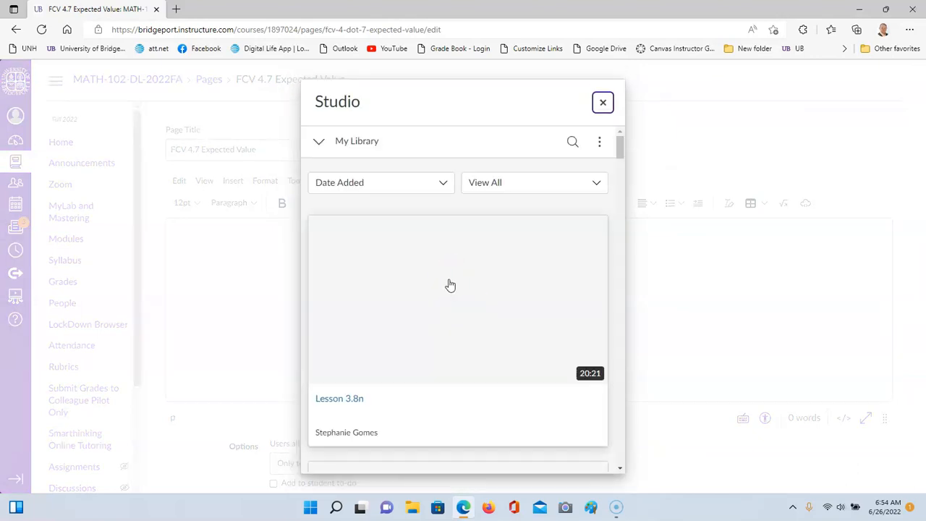
click(573, 143)
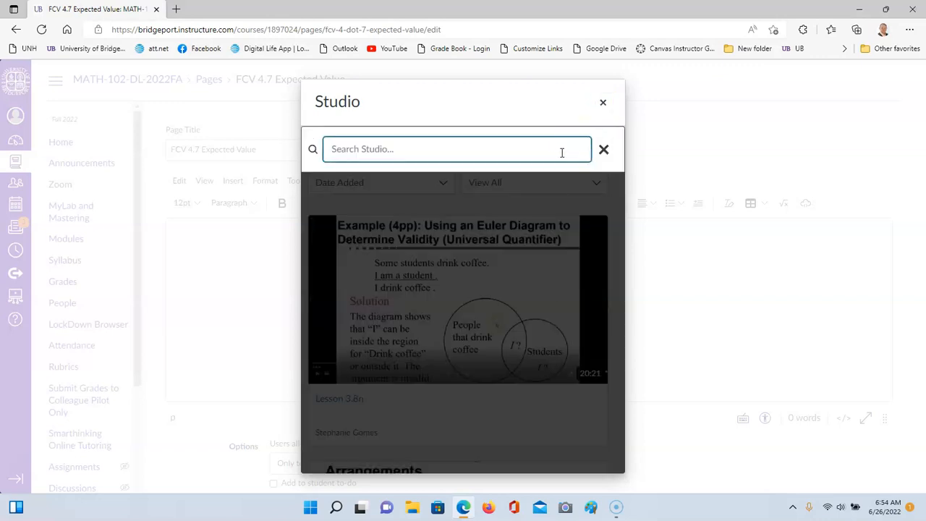
click(560, 153)
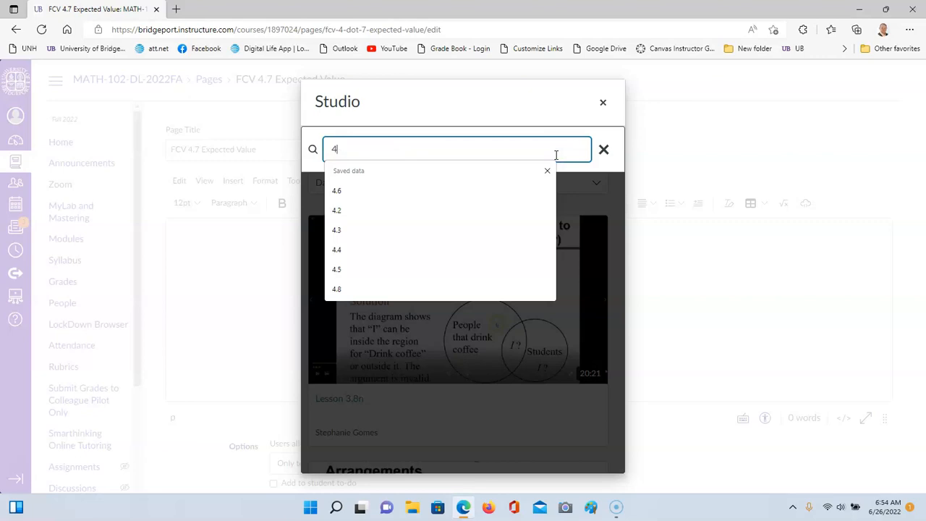
text(4.7)
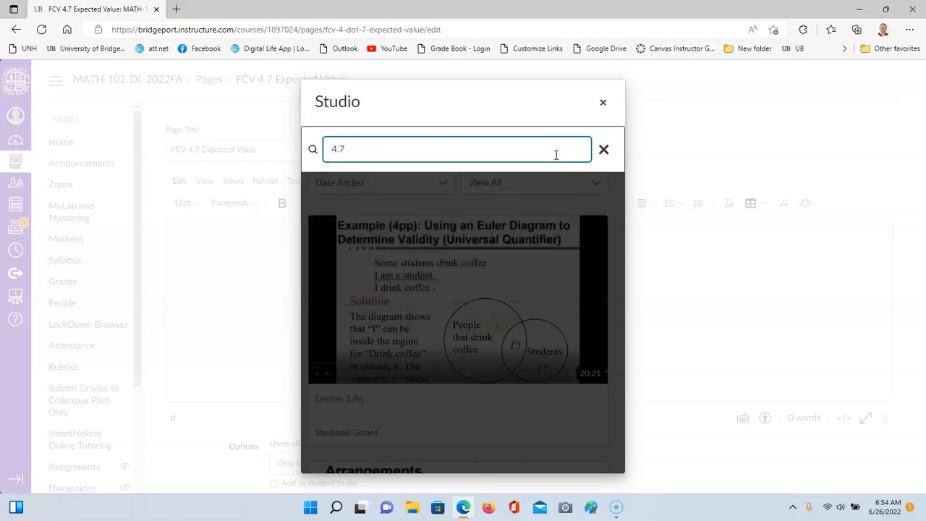
key(Return)
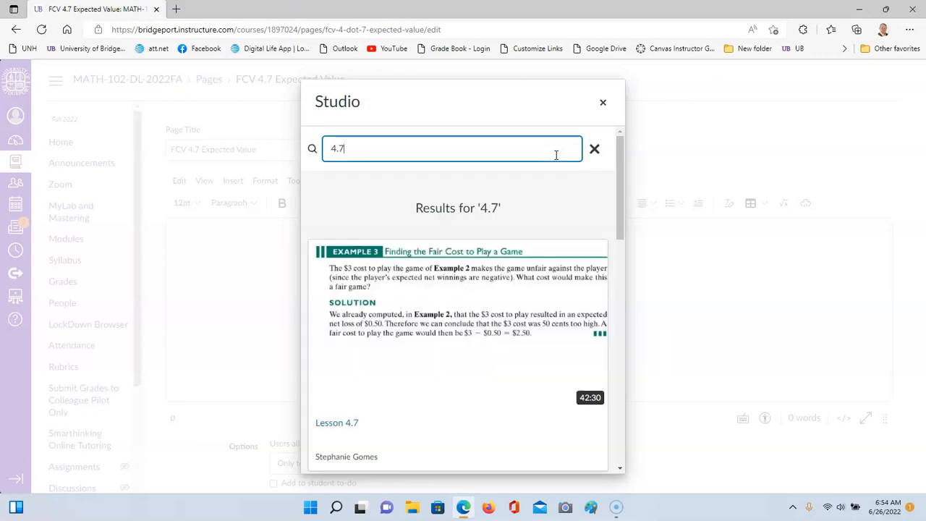
Embed the Lesson 4.7 video in the FCV 4.7 Expected Value page and save the page.
mouse_move(434, 265)
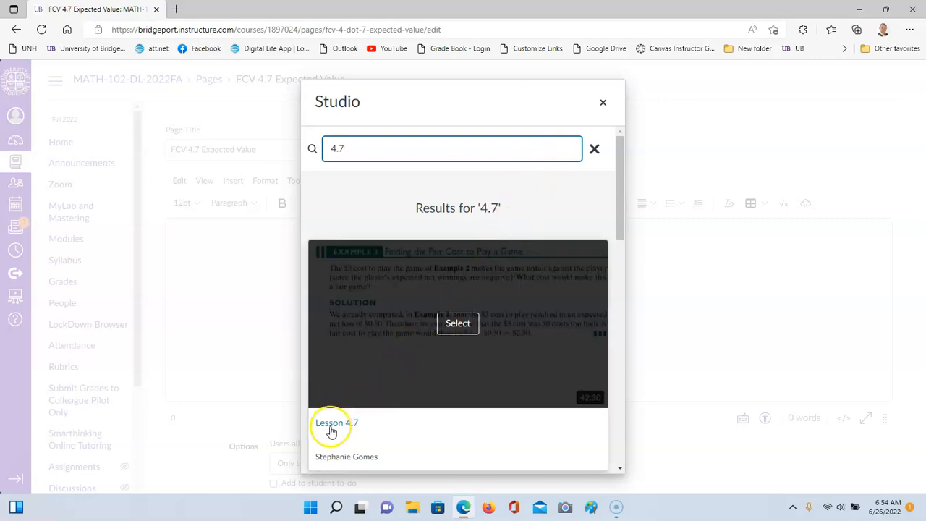
click(456, 323)
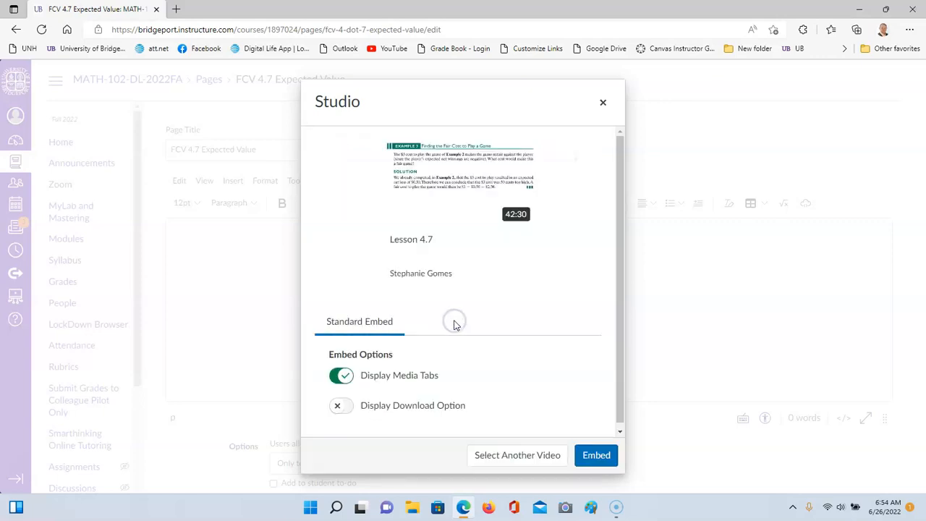
click(595, 456)
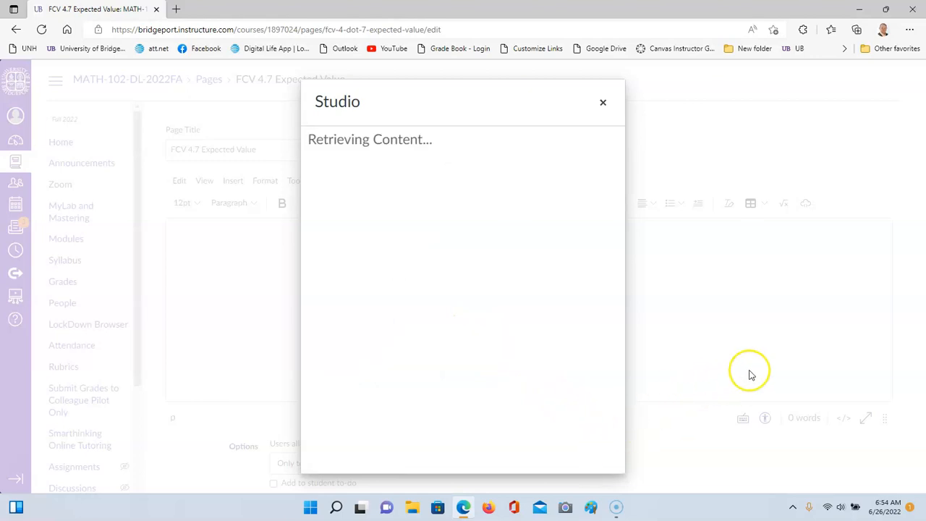
scroll(904, 342, down, 2)
scroll(905, 349, up, 1)
scroll(892, 405, down, 2)
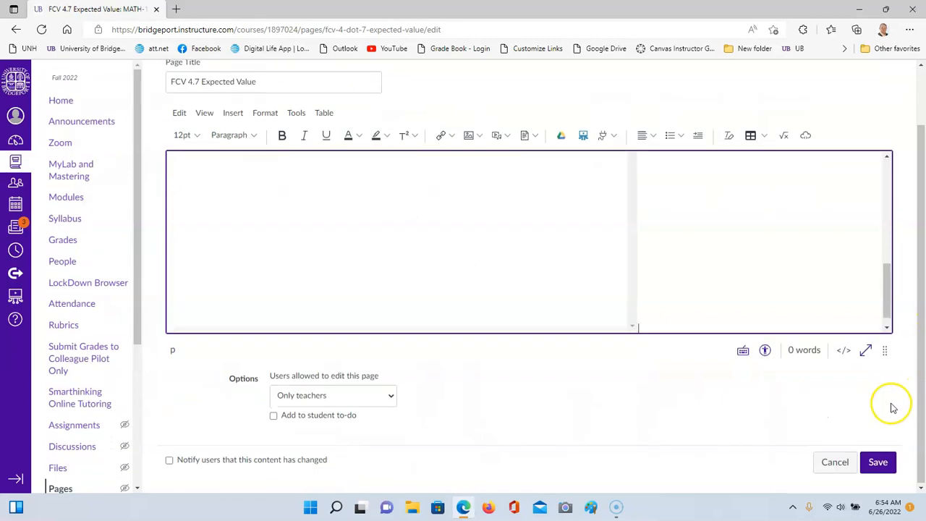
click(876, 463)
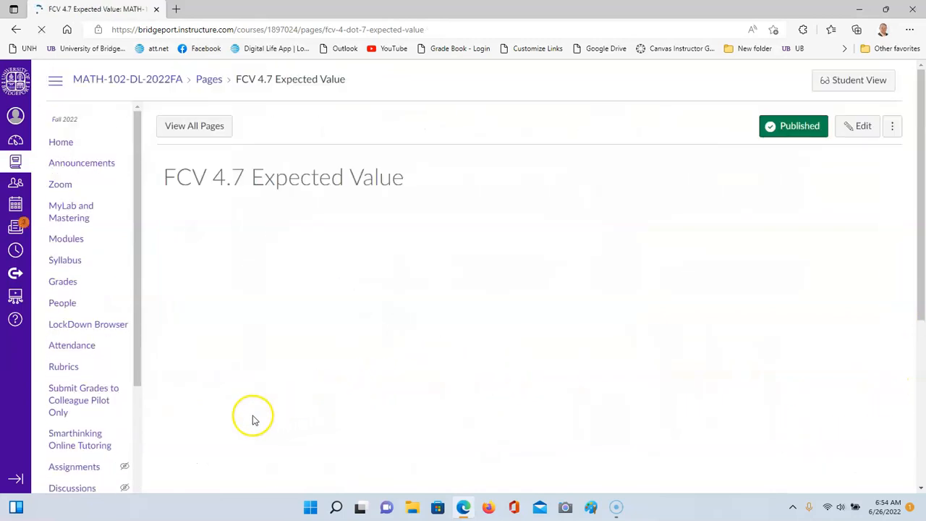